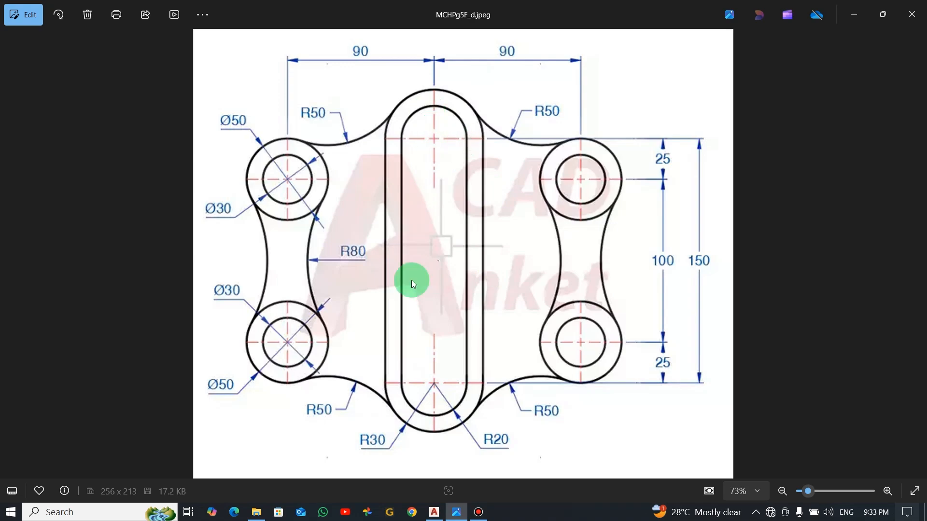
Switch to AutoCAD and draw a circle of radius 30 in the upper middle of the empty drawing
key(alt+Tab)
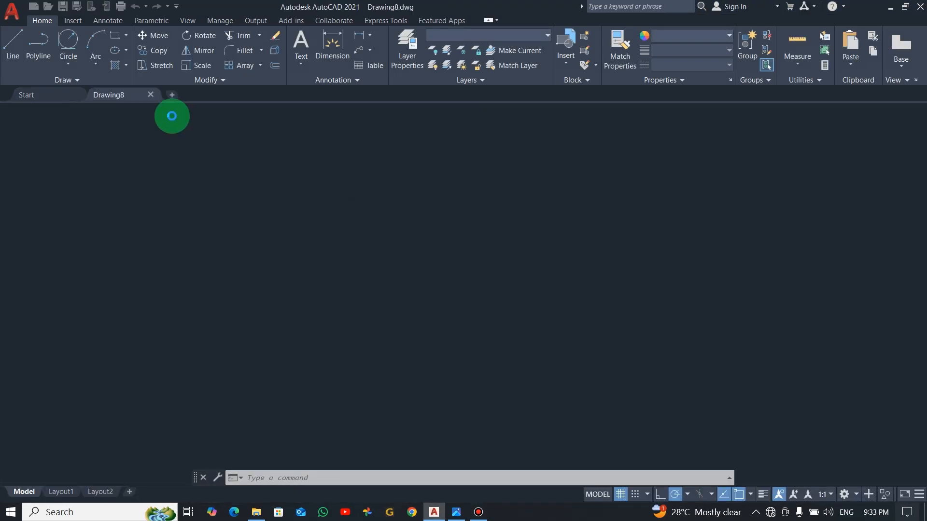
click(67, 65)
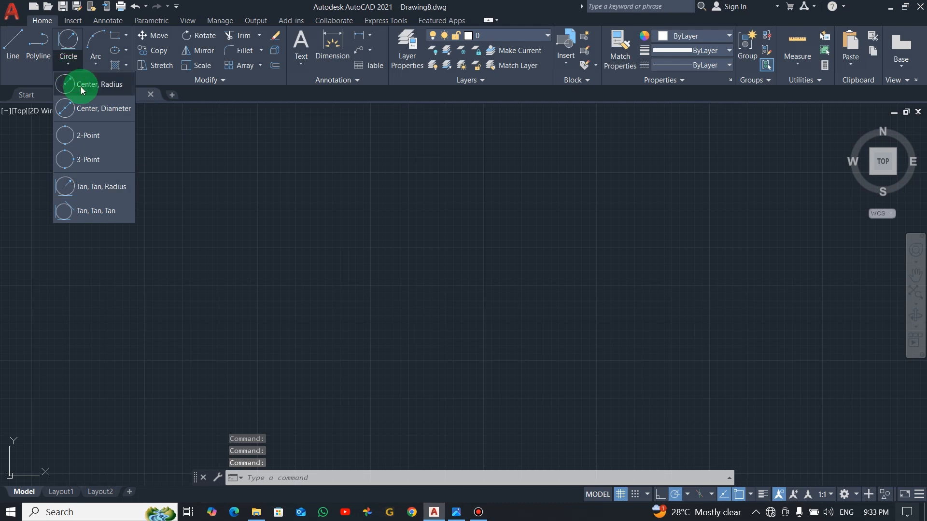
click(284, 194)
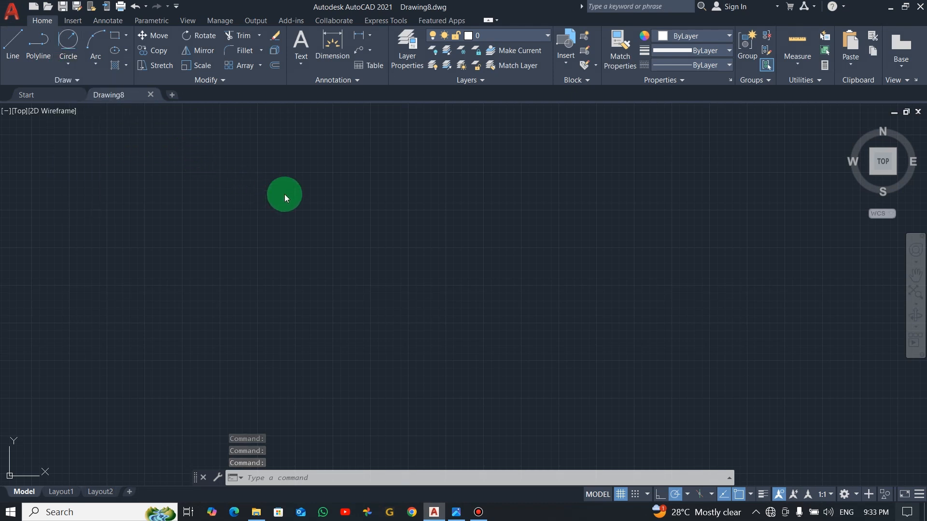
text(c)
key(Return)
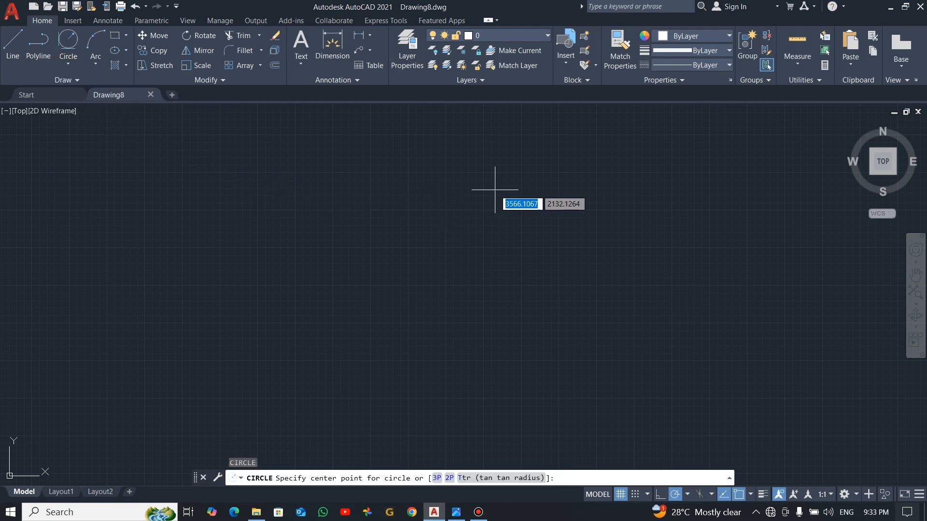
click(468, 180)
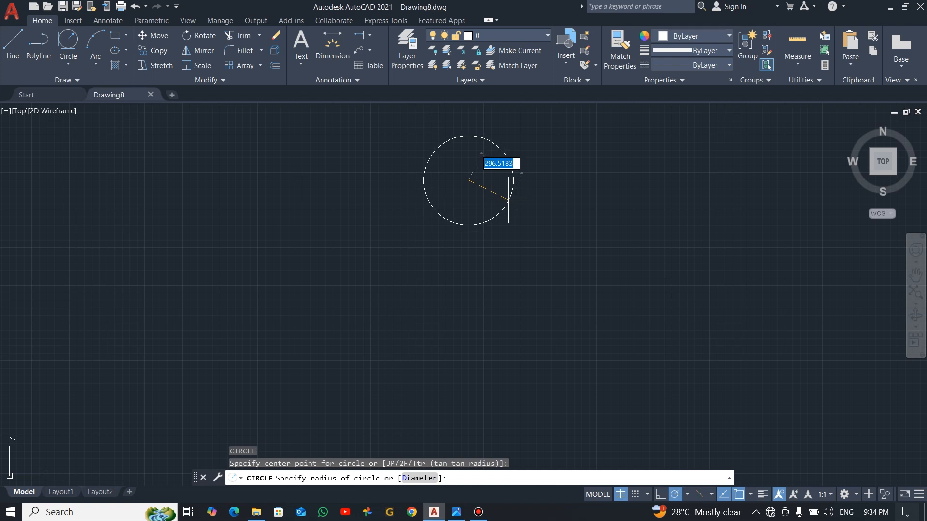
text(30)
key(Return)
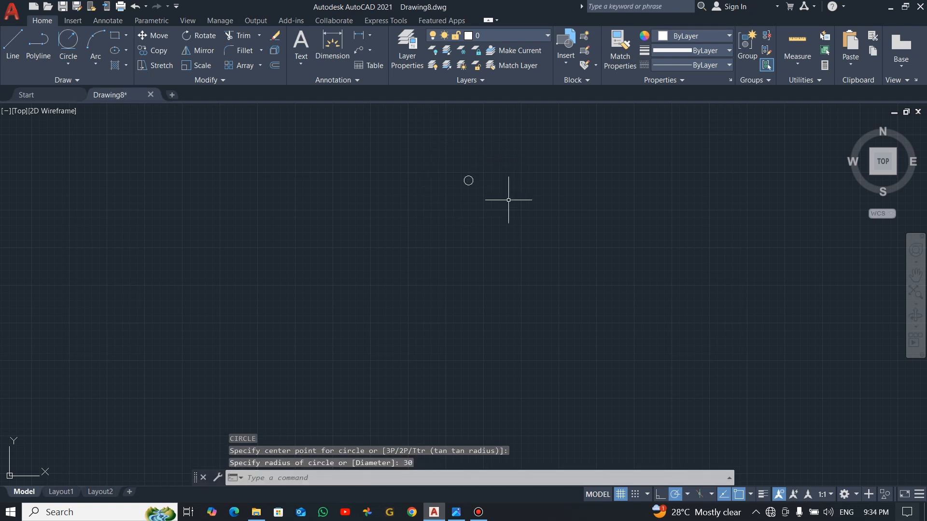
Draw a concentric circle of radius 20 inside the radius 30 circle
scroll(488, 150, up, 5)
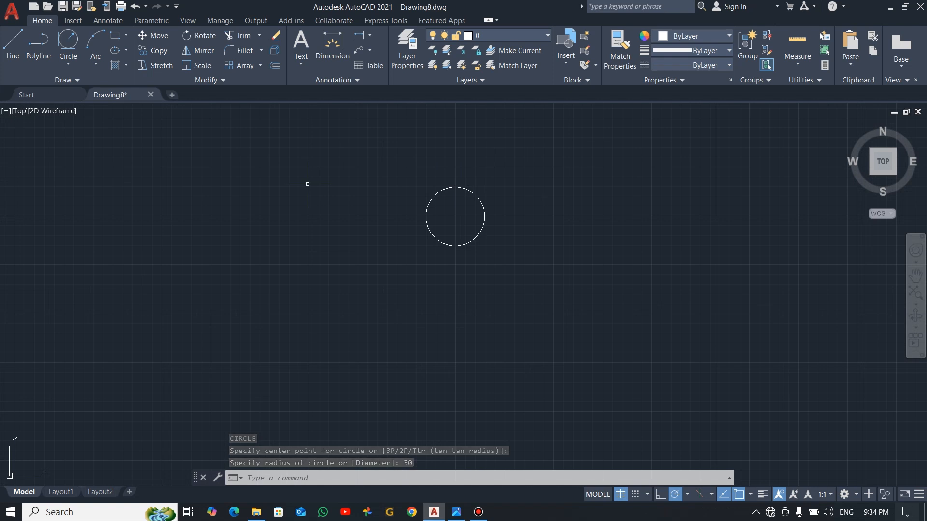
key(Return)
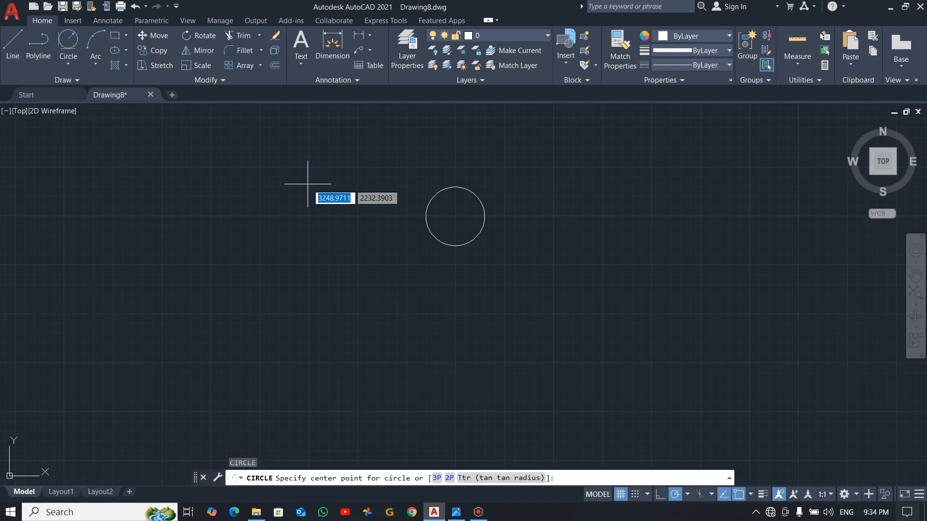
click(456, 215)
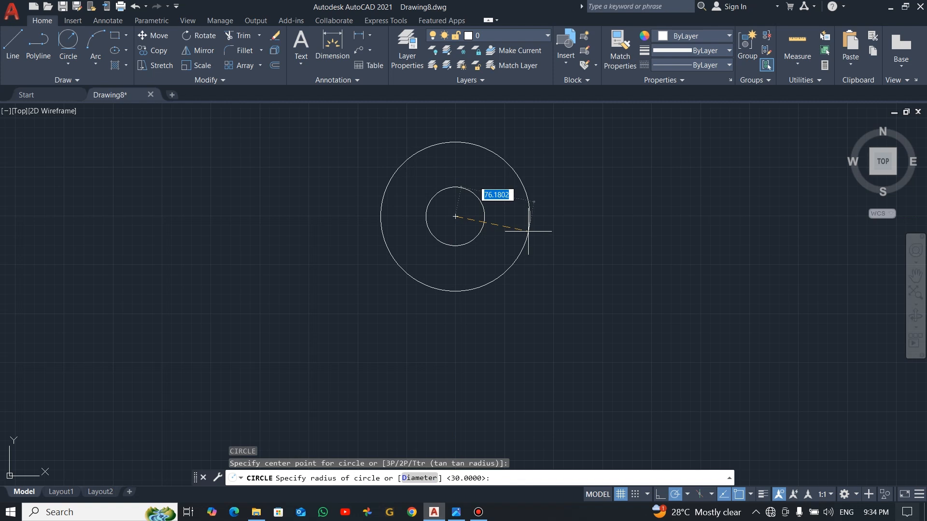
text(20)
key(Return)
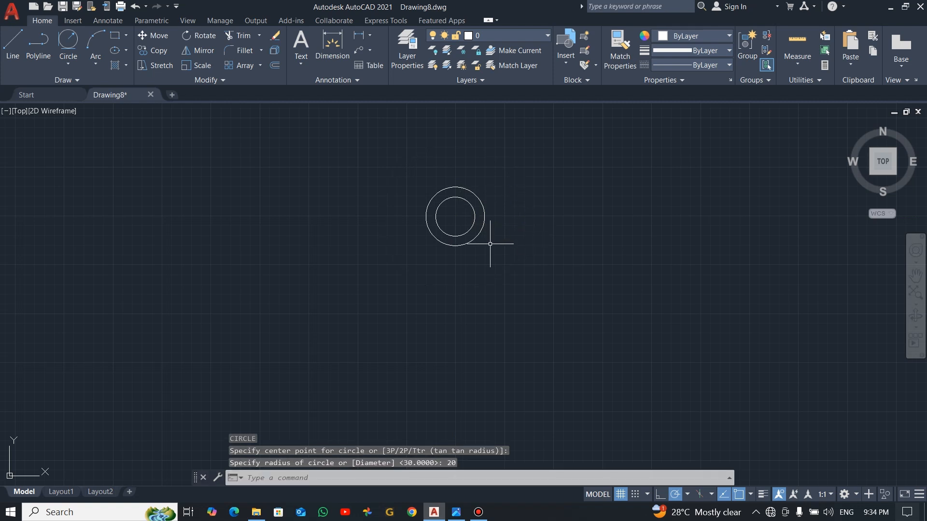
Copy both concentric circles 150 units straight down from their centre, following the reference image's slot dimension
key(alt+Tab)
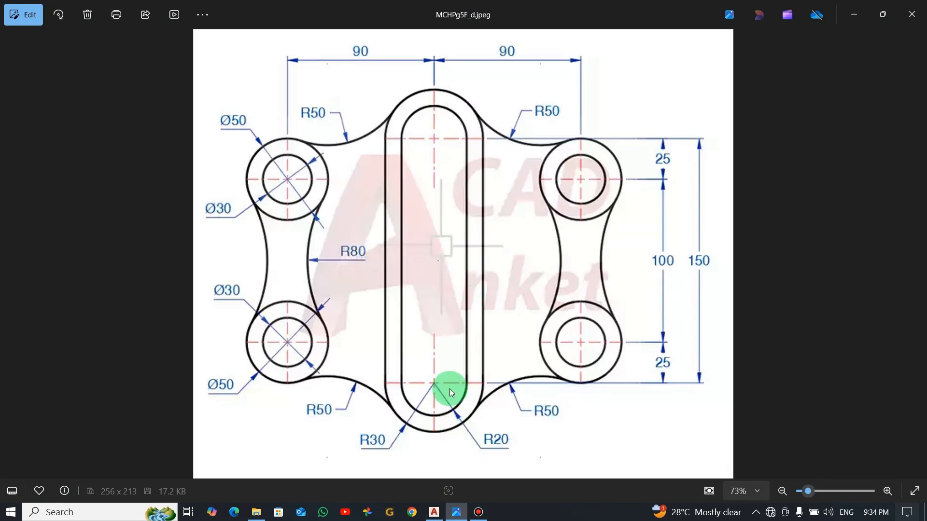
key(alt+Tab)
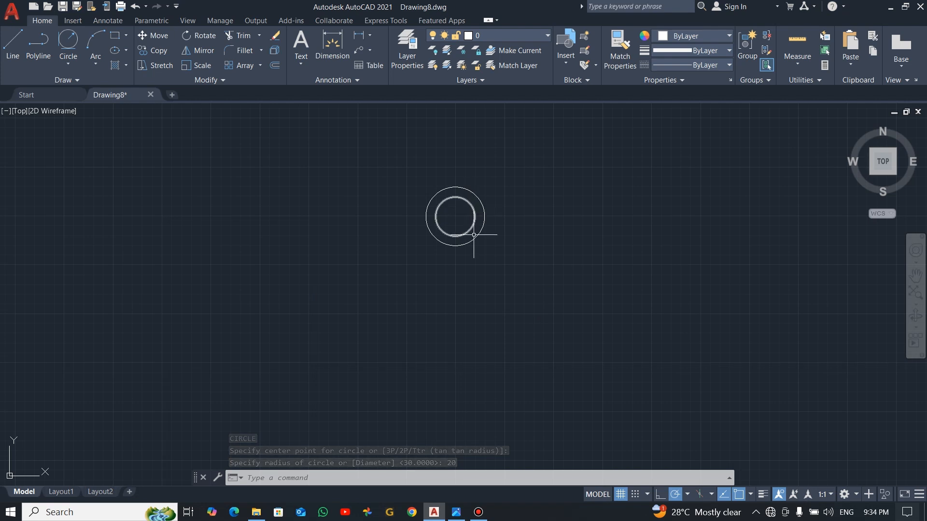
click(496, 186)
click(459, 218)
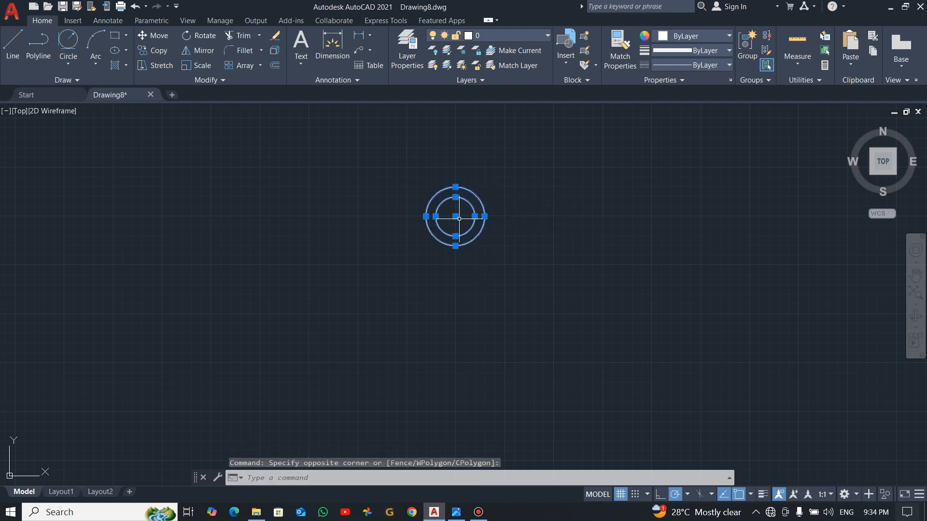
text(CO)
key(Return)
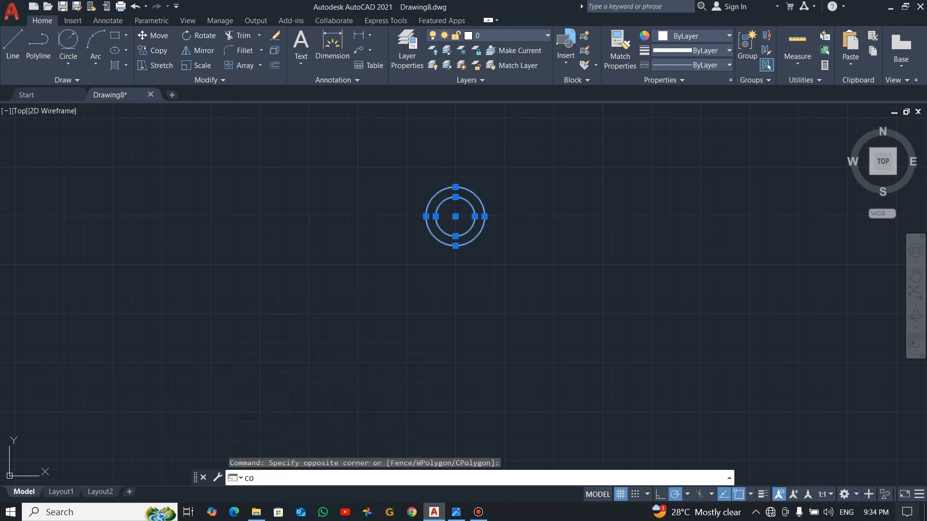
click(455, 216)
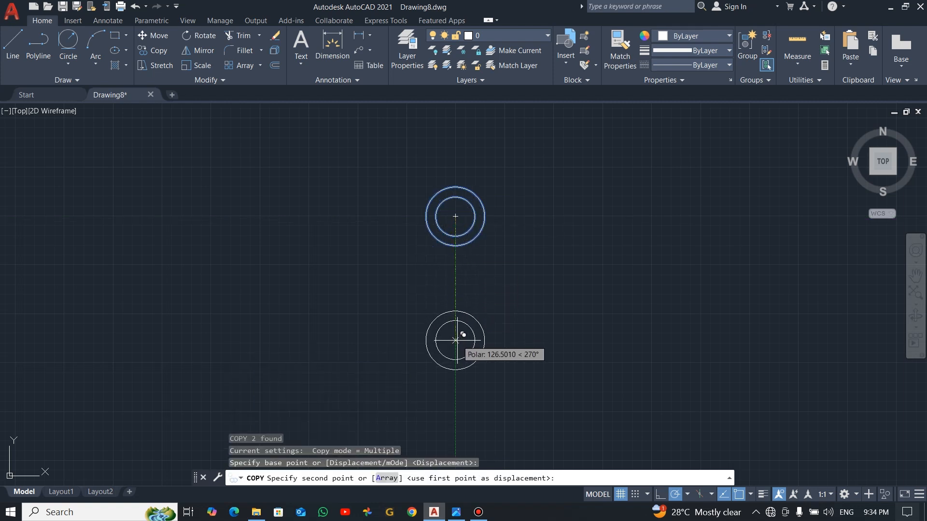
text(150)
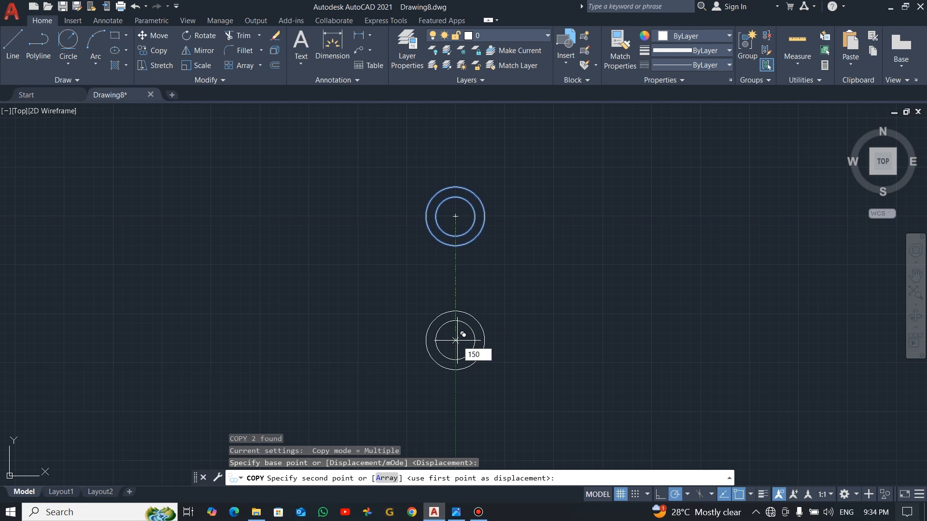
key(Return)
key(Escape)
middle_drag(506, 331, 525, 292)
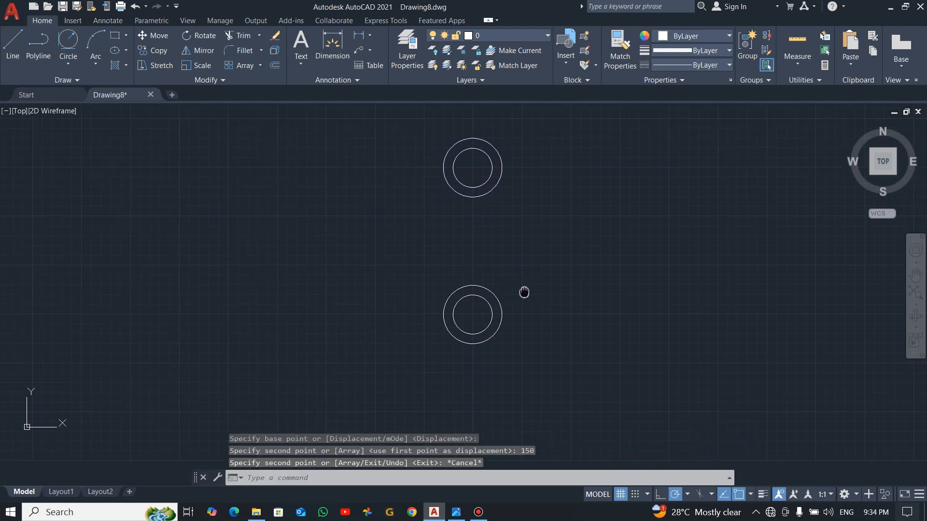
Draw a vertical line joining the right quadrants of the upper and lower outer circles
key(alt+Tab)
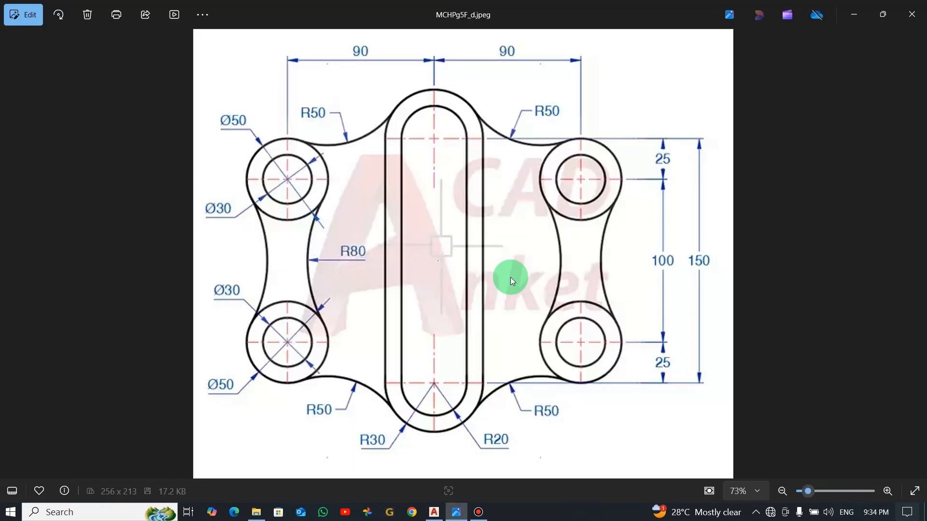
key(alt+Tab)
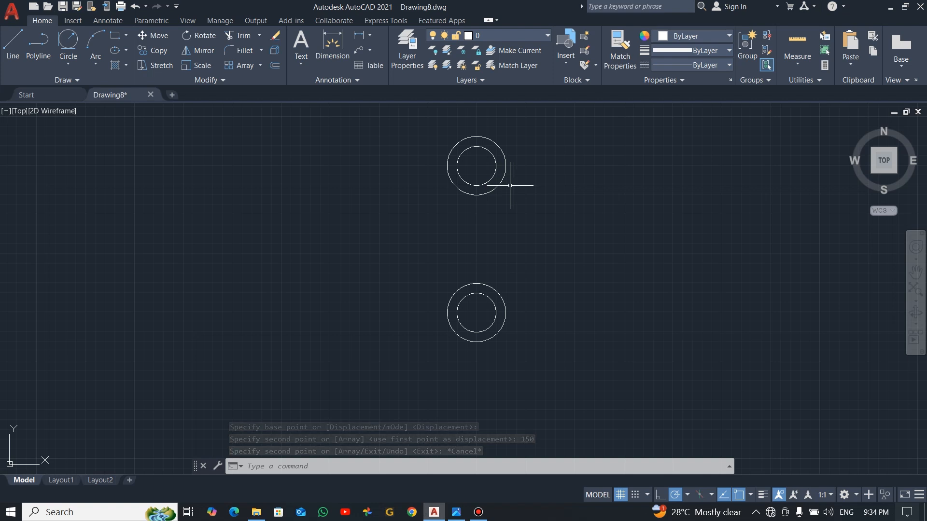
text(l)
key(Return)
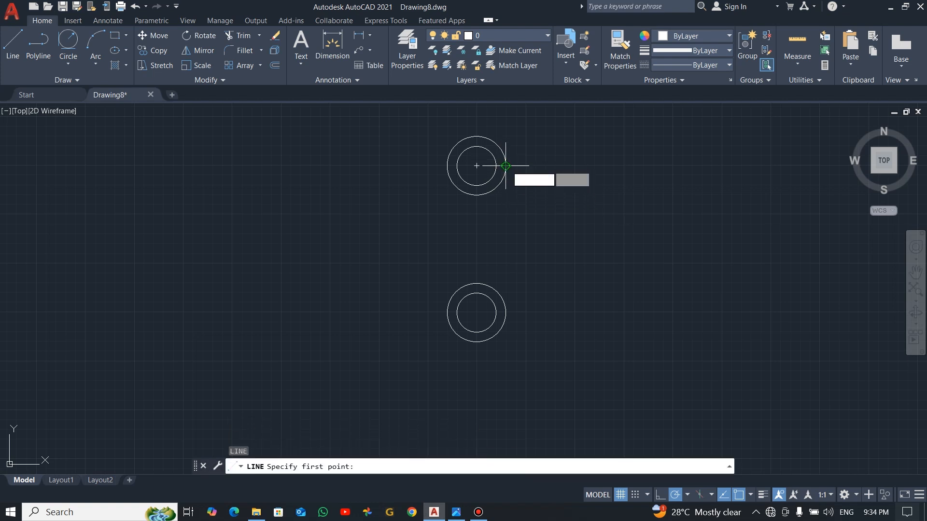
click(506, 166)
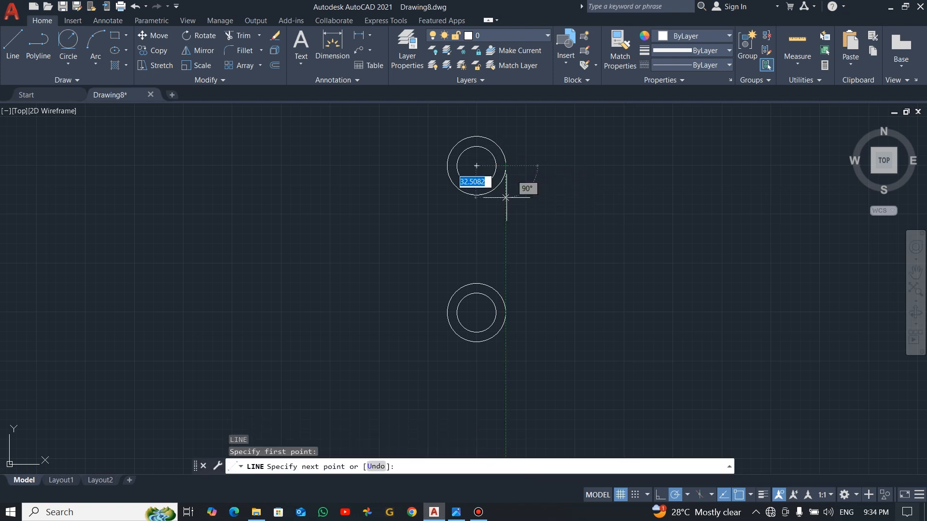
click(506, 312)
key(Escape)
Copy the vertical line from the outer circle's right quadrant to the inner circle's two side quadrants and the outer circle's left quadrant
click(525, 258)
click(479, 255)
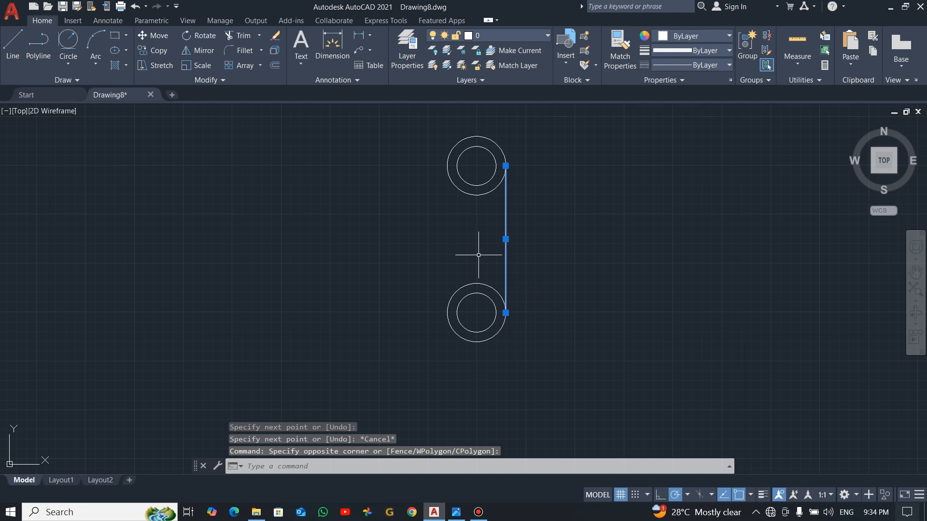
text(co)
key(Return)
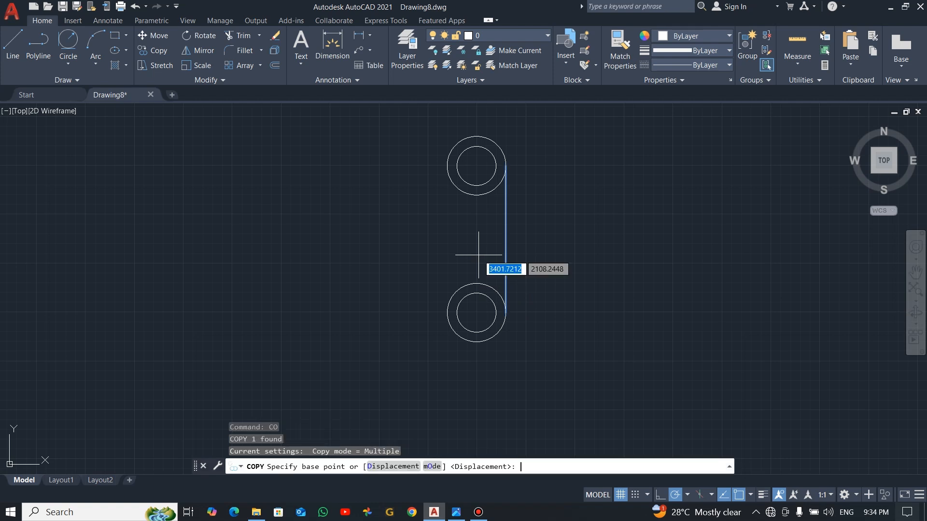
click(506, 166)
click(496, 166)
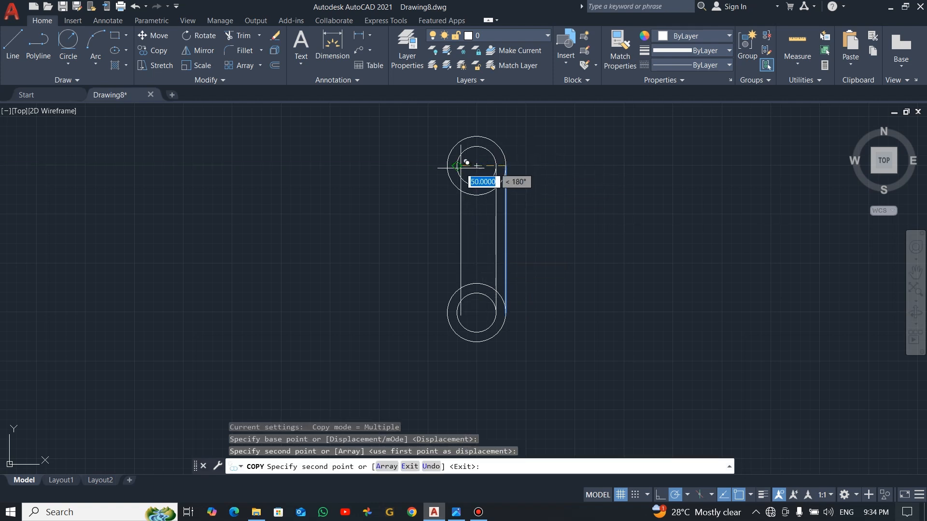
click(456, 166)
click(447, 165)
key(Escape)
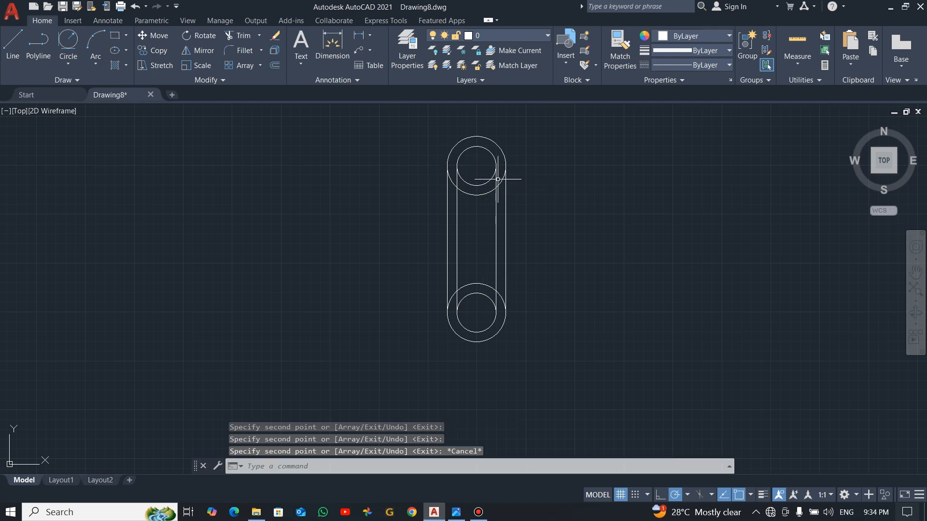
Trim the circle arcs lying between the two inner vertical lines at both ends of the slot
text(TR)
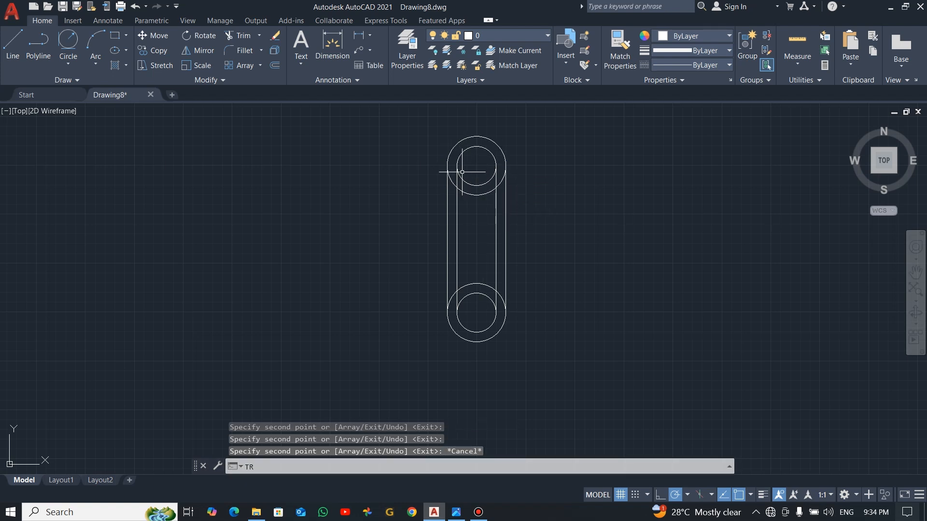
key(Return)
click(472, 169)
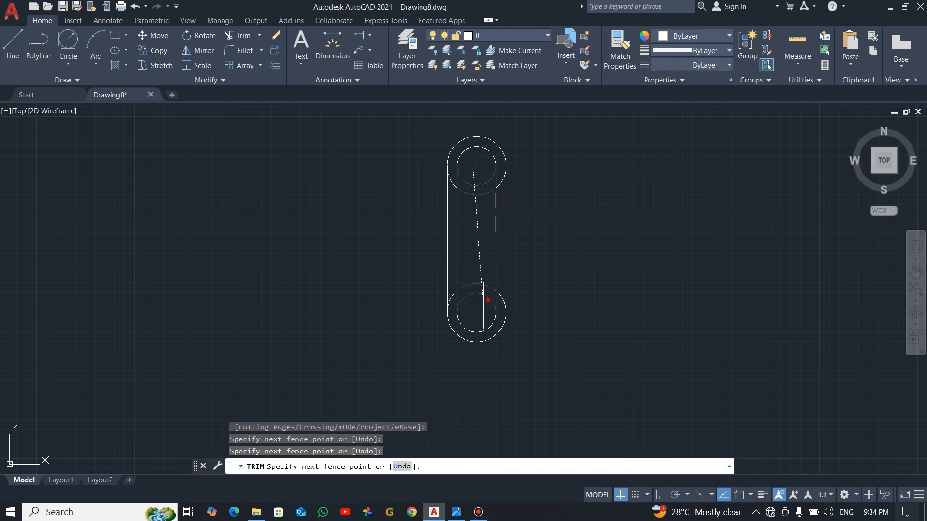
key(Return)
Trim the leftover outer-circle arcs between the inner and outer lines on both sides of the slot
scroll(502, 181, up, 6)
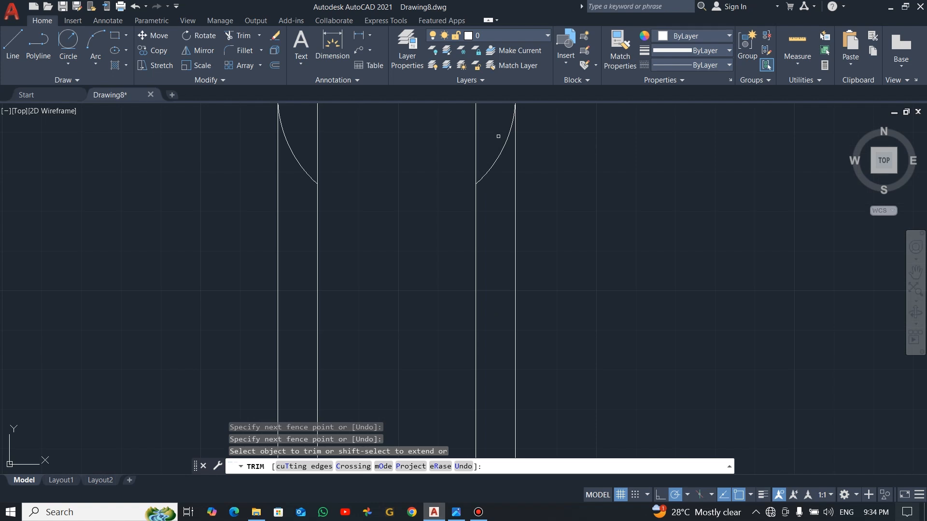
scroll(498, 136, down, 4)
click(499, 129)
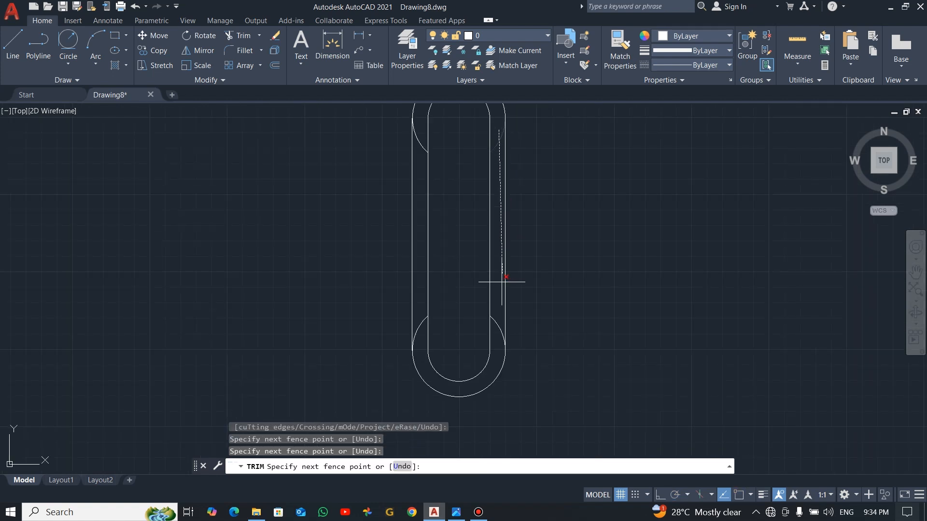
key(Return)
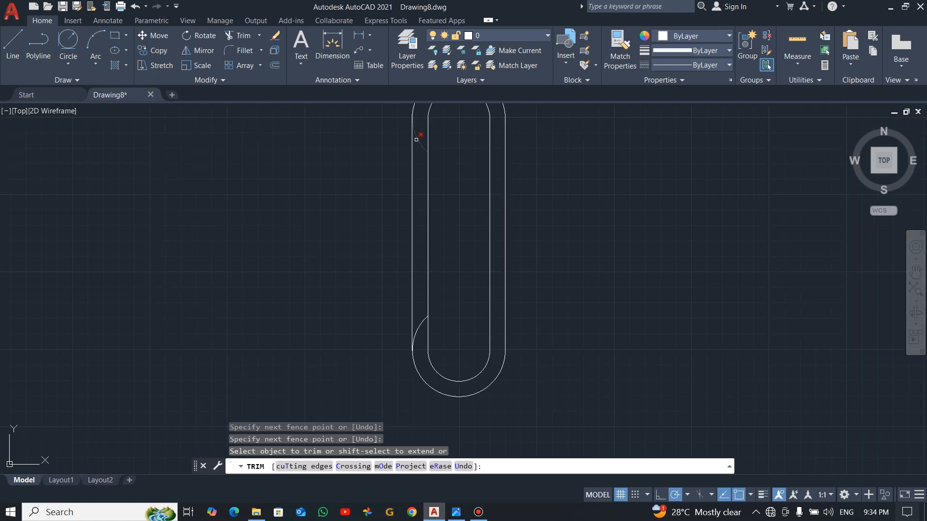
click(418, 133)
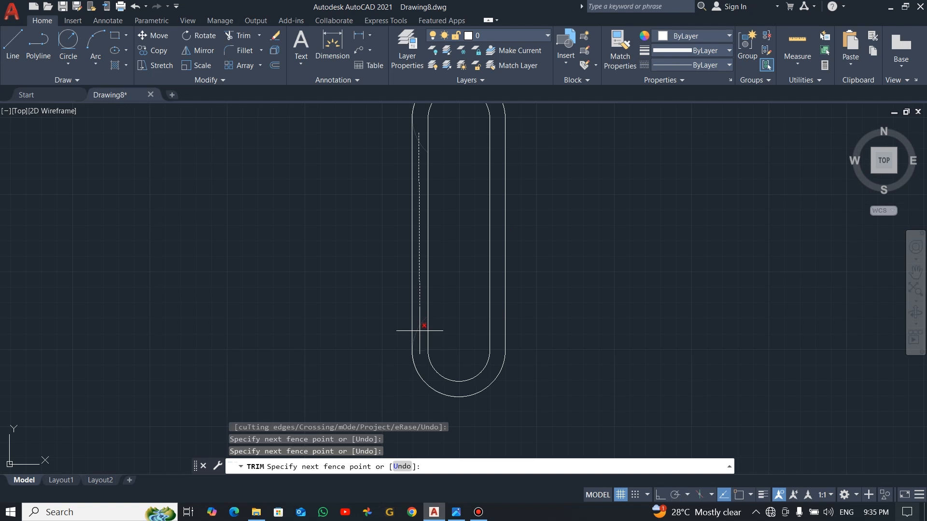
key(Return)
key(Escape)
Inspect the trimmed slot and check the reference image for the position of the side circles
scroll(488, 295, up, 5)
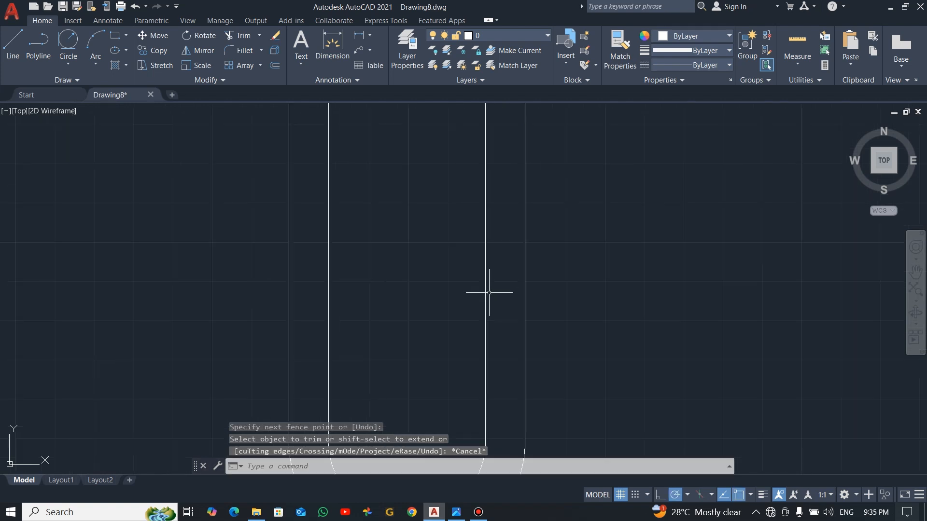
scroll(488, 291, down, 4)
scroll(467, 231, down, 2)
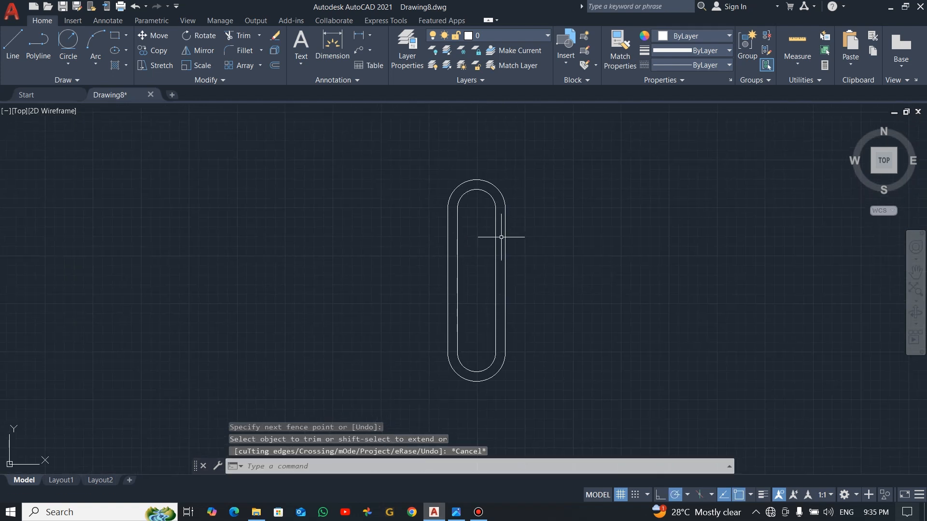
key(alt+Tab)
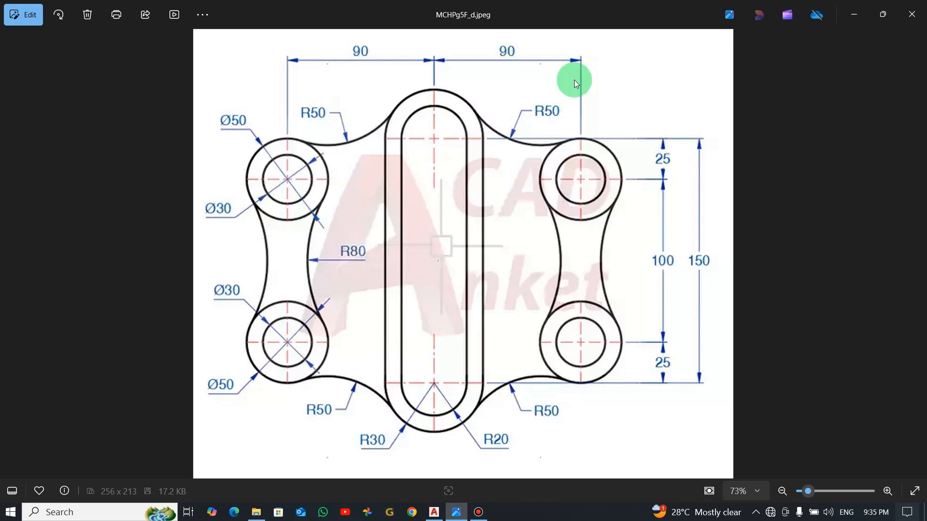
key(alt+Tab)
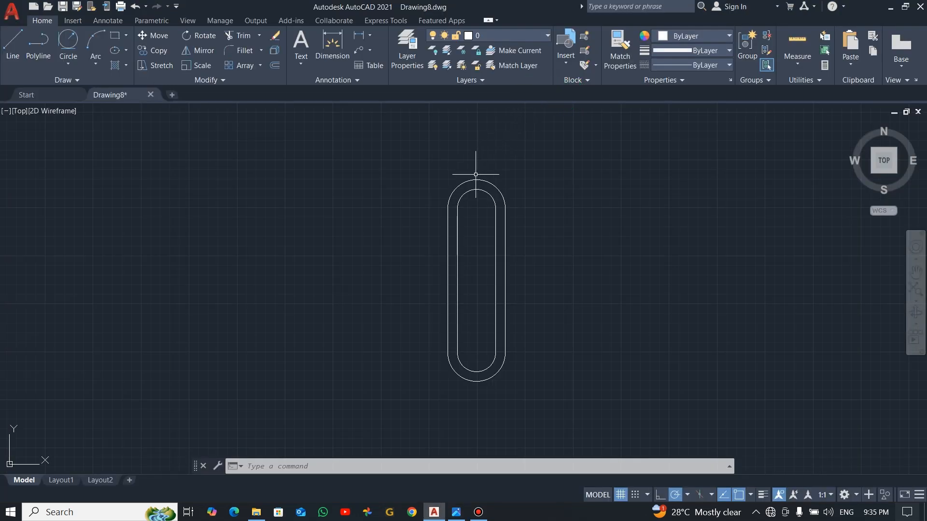
Draw construction lines from the slot's upper arc centre, 25 straight down and 90 horizontally to the right
click(13, 42)
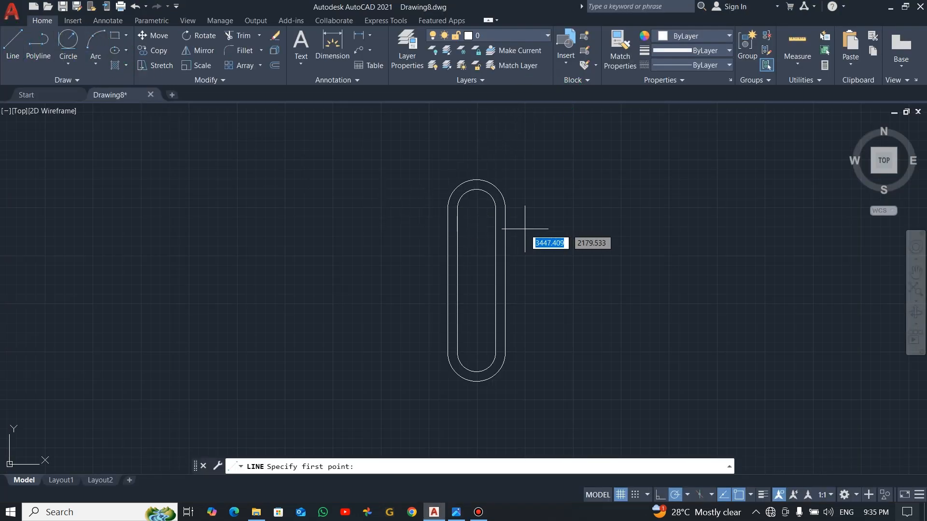
click(476, 208)
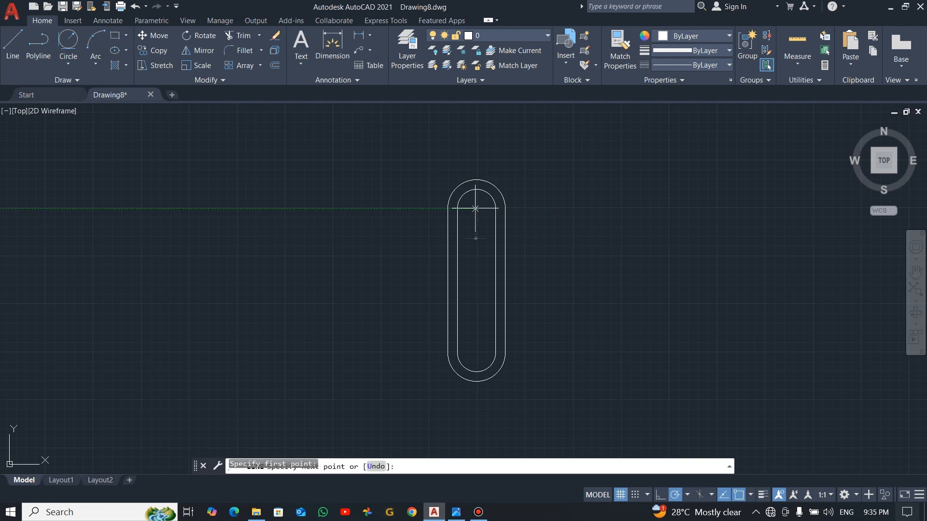
text(25)
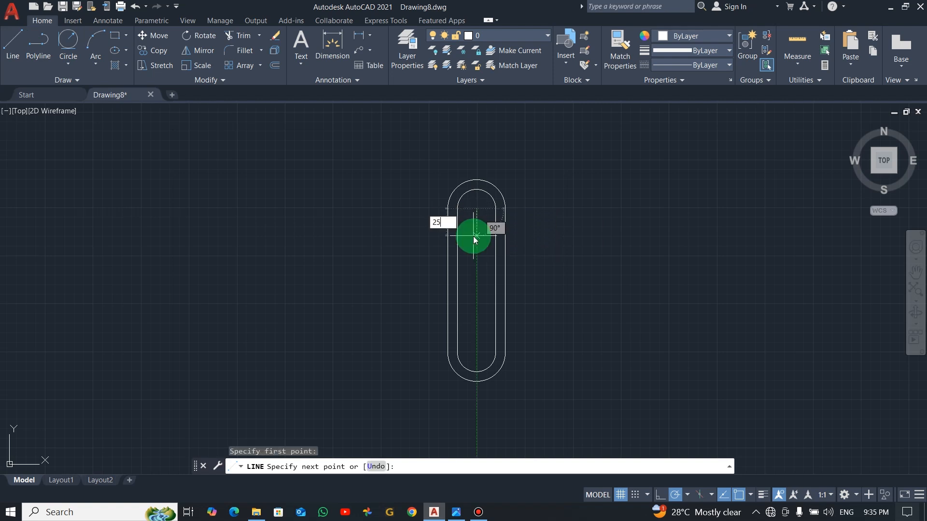
key(Return)
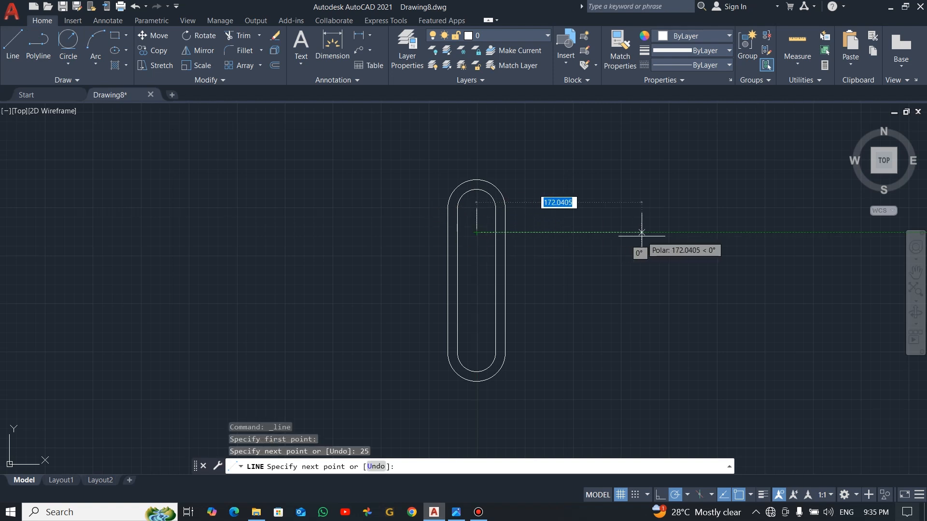
text(90)
key(Return)
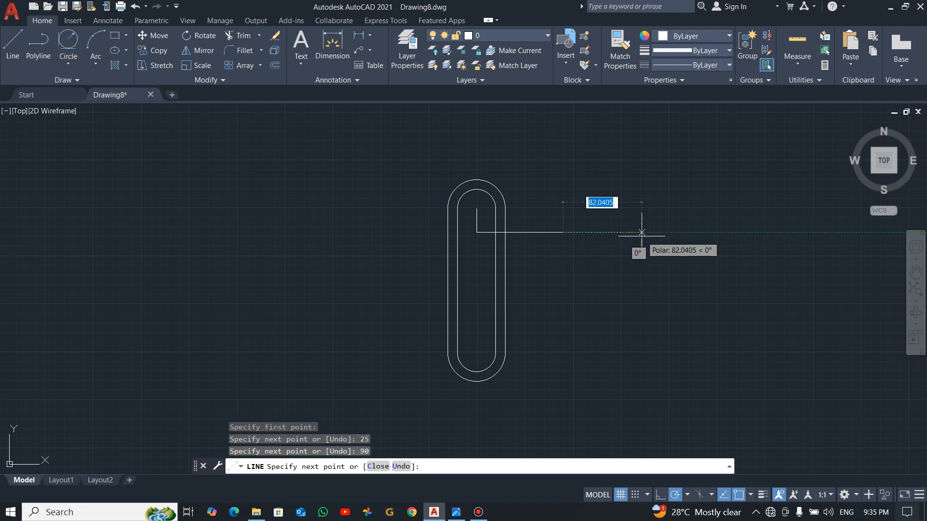
key(Escape)
Check the side circle sizes in the reference image and draw a 30-diameter circle at the horizontal construction line's free end
key(alt+Tab)
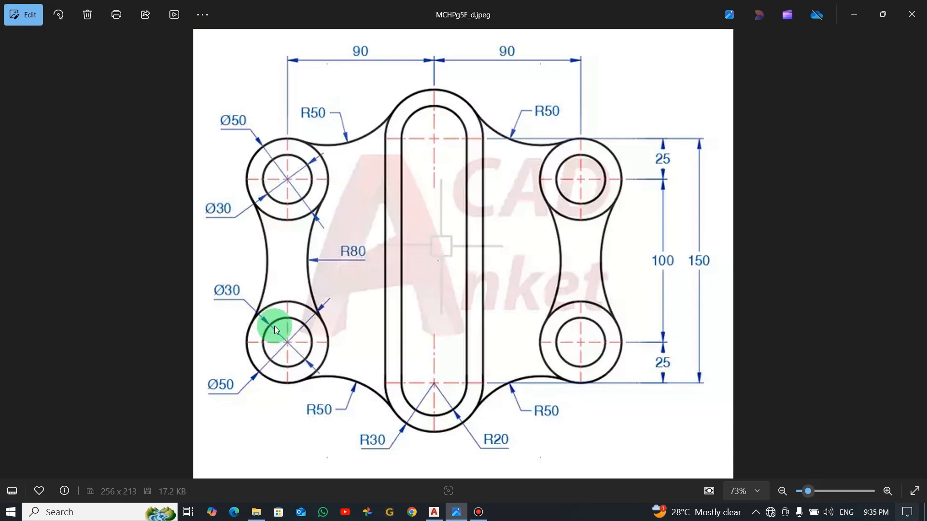
key(alt+Tab)
click(68, 42)
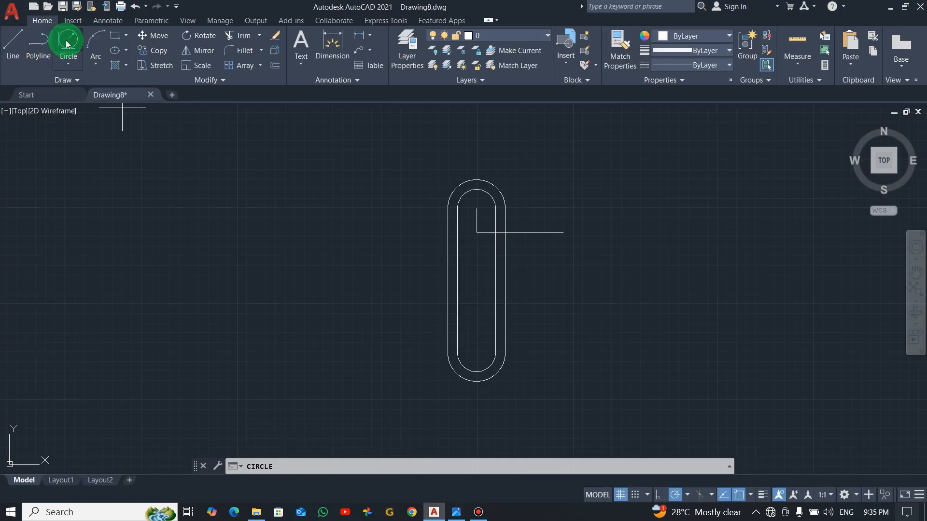
key(Escape)
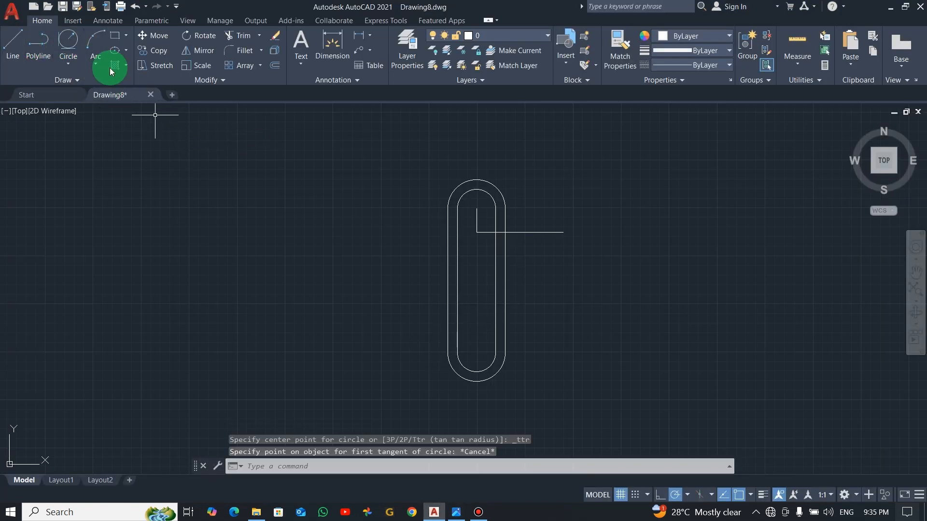
click(64, 64)
click(100, 106)
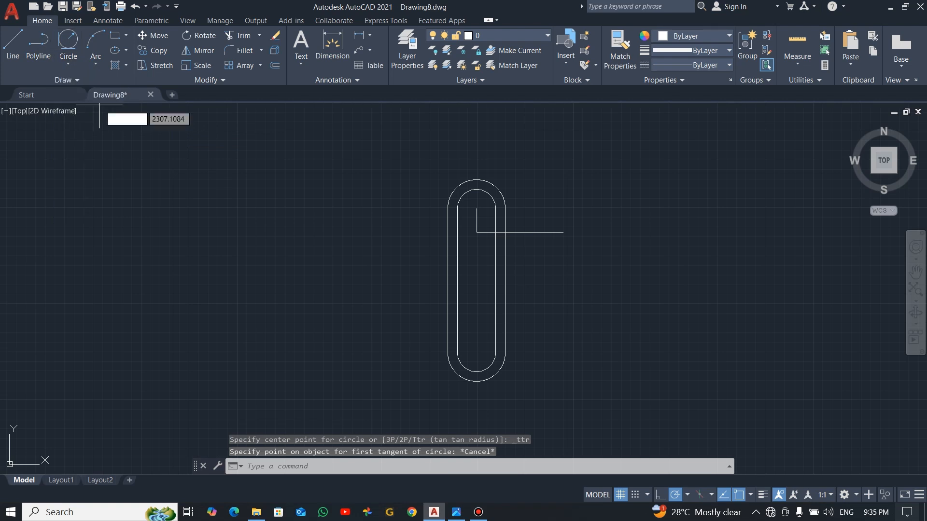
click(563, 232)
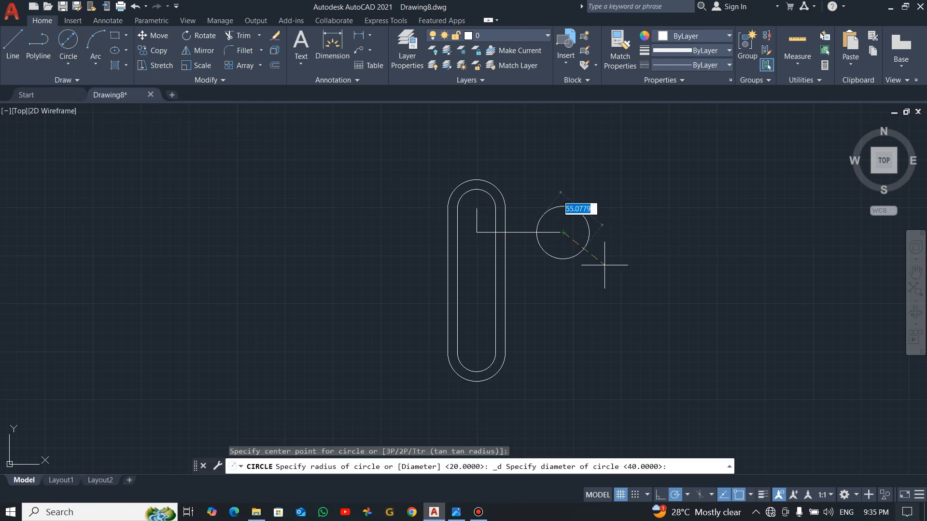
text(30)
key(Return)
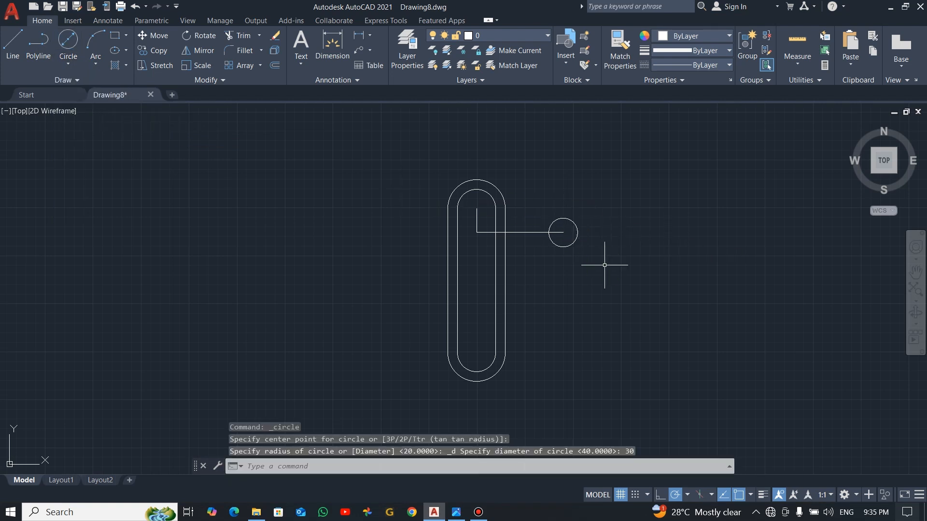
Draw a circle of radius 50 on the same centre as the small side circle
key(Return)
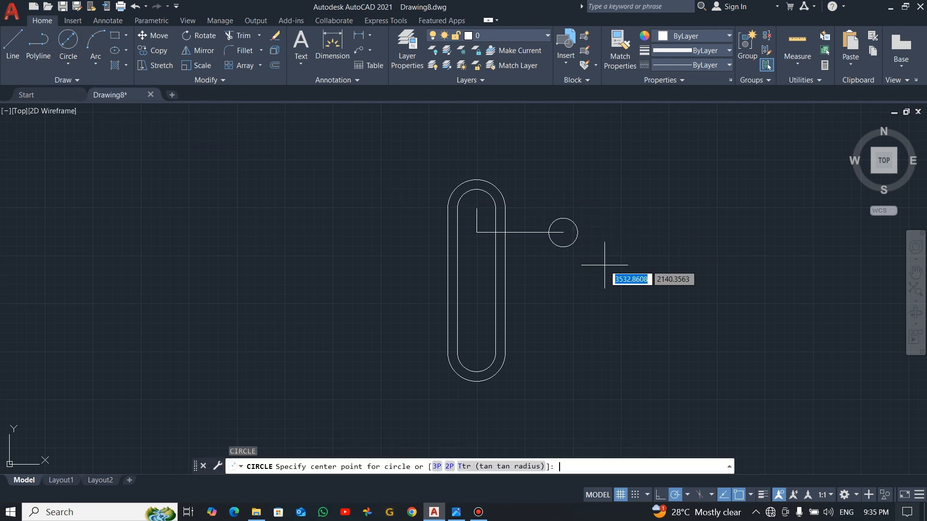
click(563, 233)
text(50)
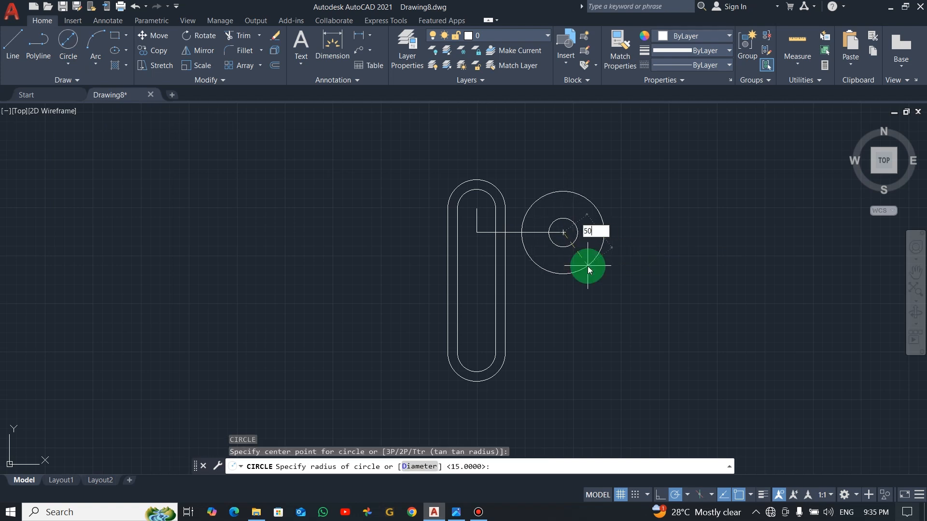
key(Return)
Erase the radius-50 circle and the small circle at the end of the construction line
click(610, 221)
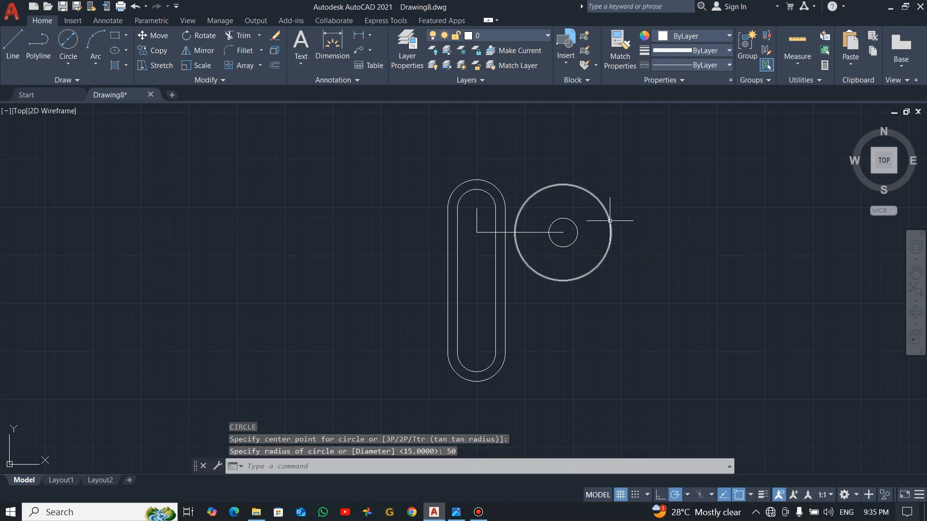
key(Delete)
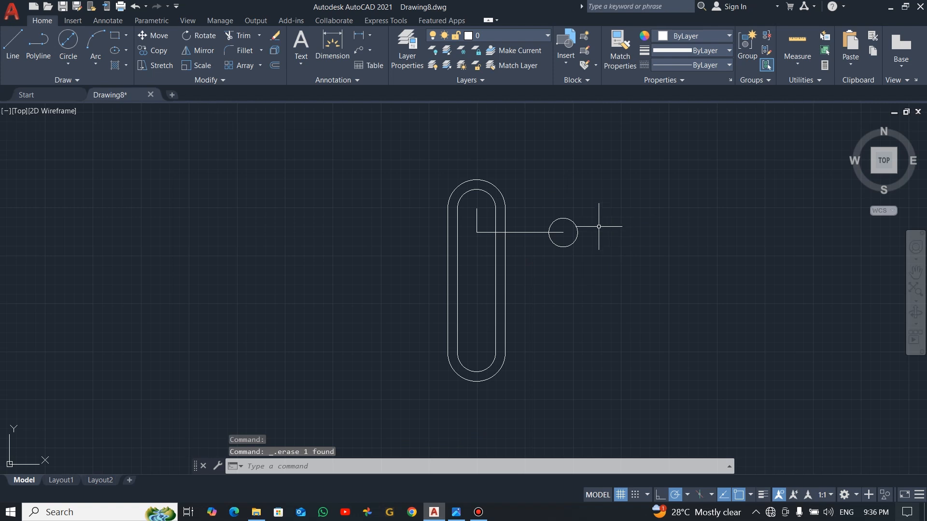
click(574, 220)
key(Delete)
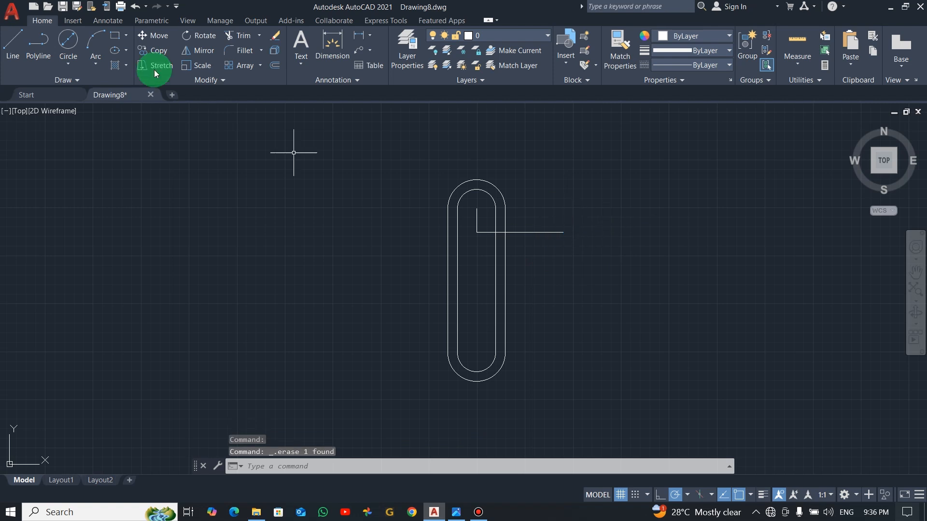
Draw two concentric circles with diameters 30 and 50 centred on the free end of the horizontal construction line
click(75, 56)
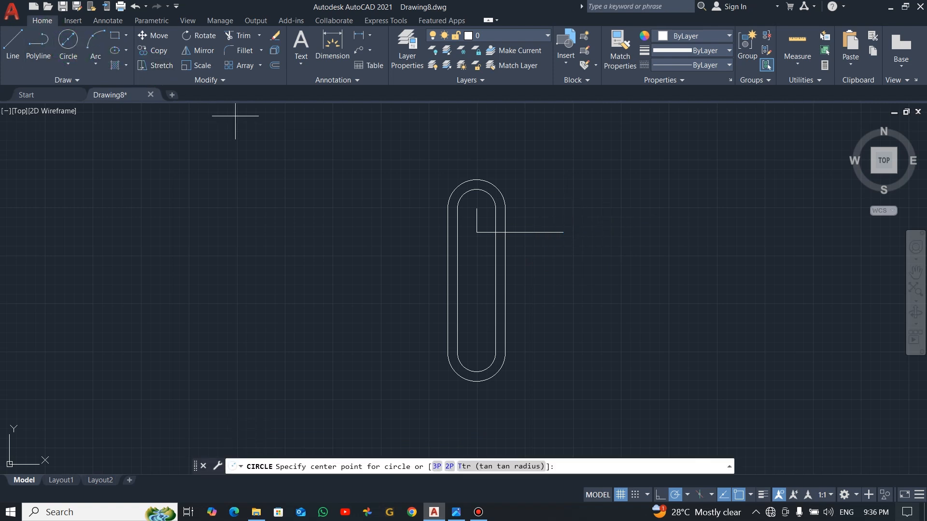
click(562, 232)
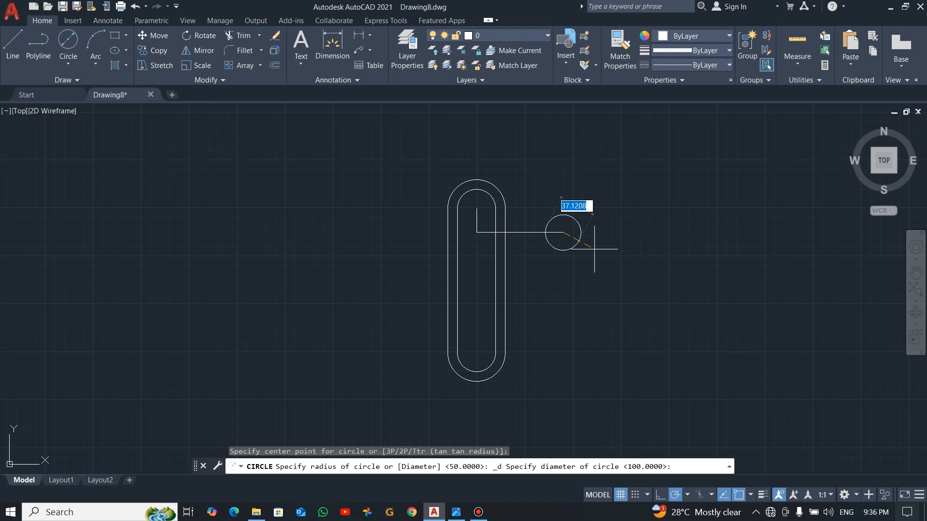
text(30)
key(Return)
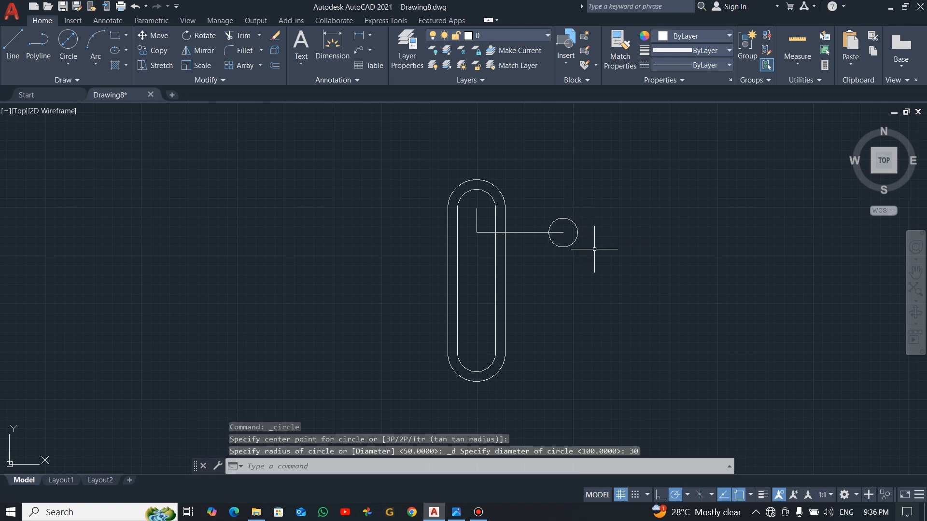
click(71, 45)
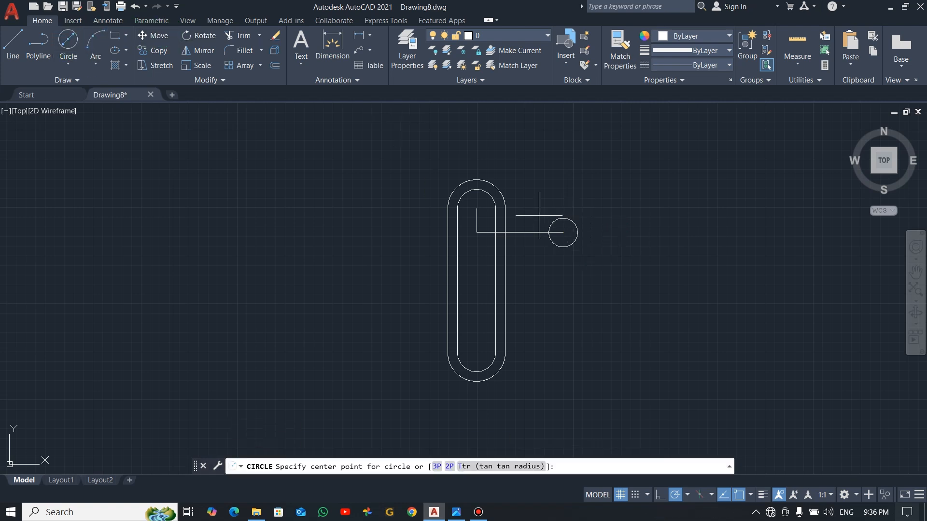
click(563, 233)
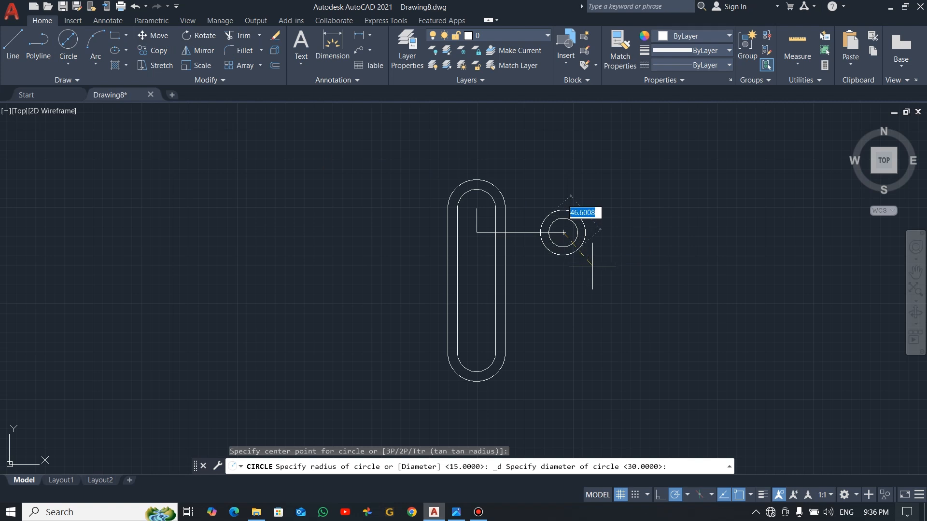
text(50)
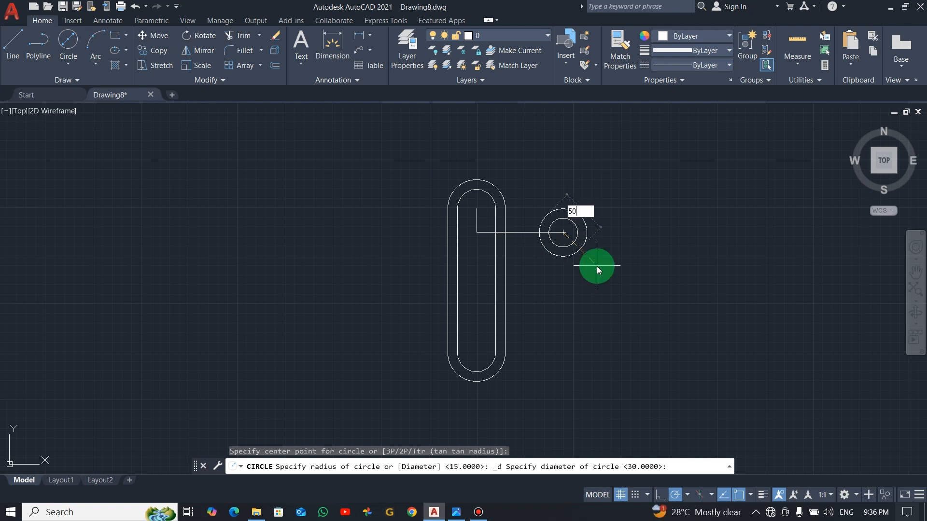
key(Return)
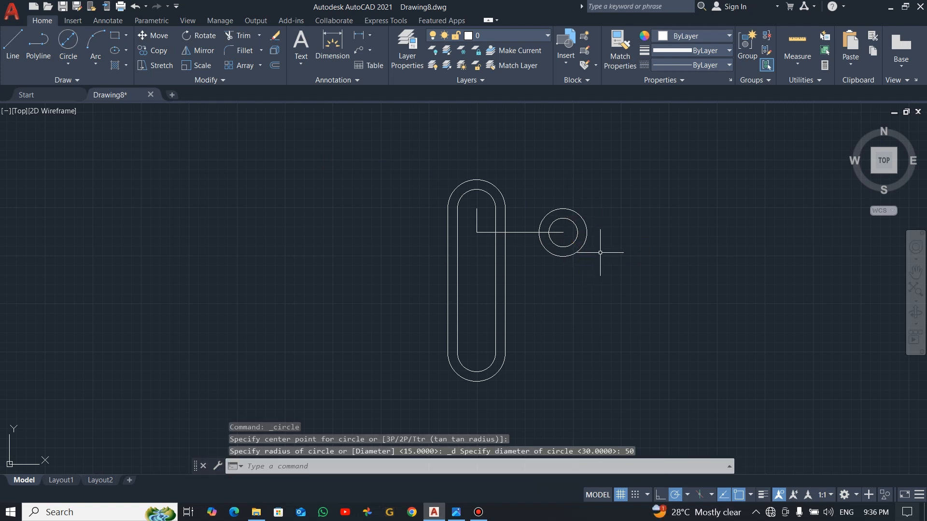
Check the side circle spacing in the reference image and copy both concentric circles 100 straight down from their centre
key(alt+Tab)
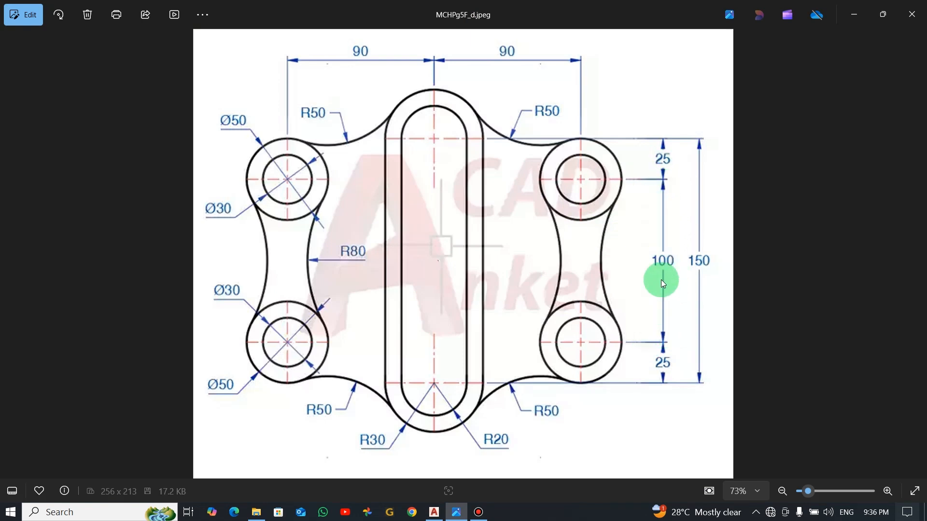
key(alt+Tab)
click(625, 194)
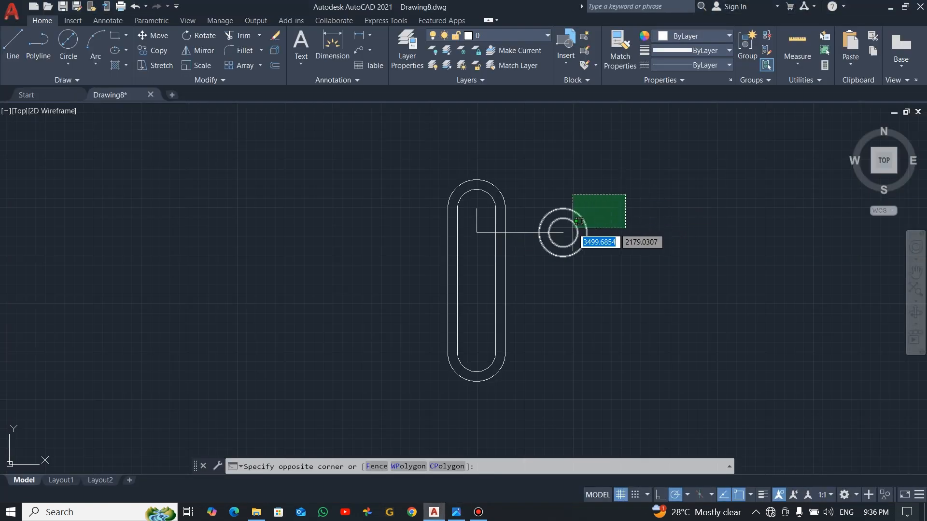
click(577, 221)
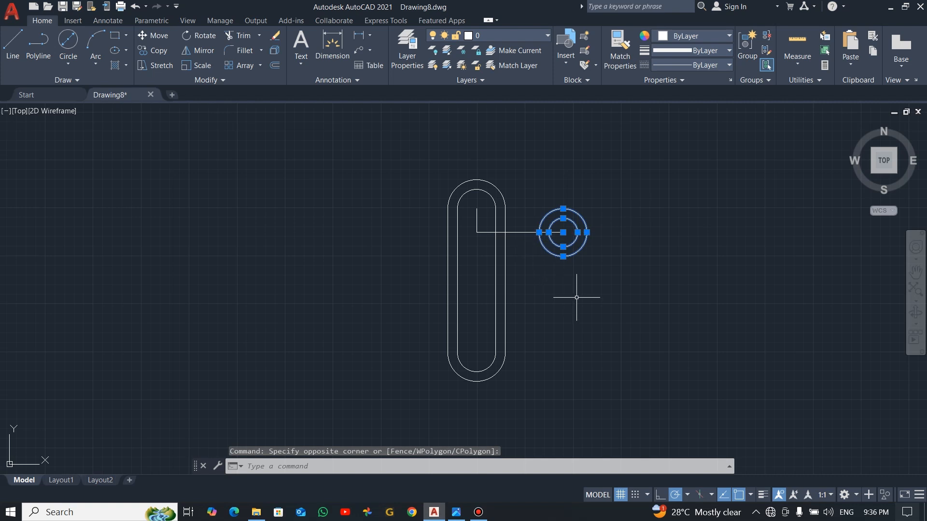
key(Return)
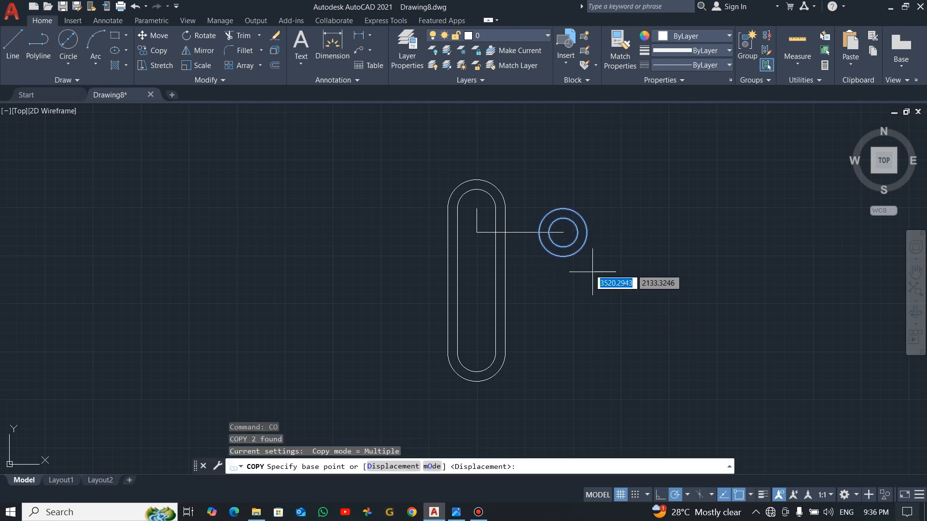
click(562, 233)
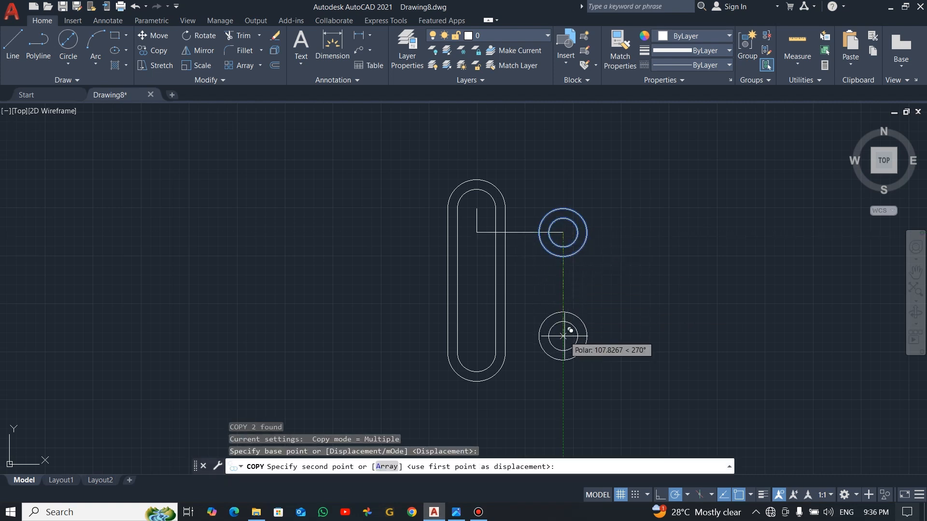
text(100)
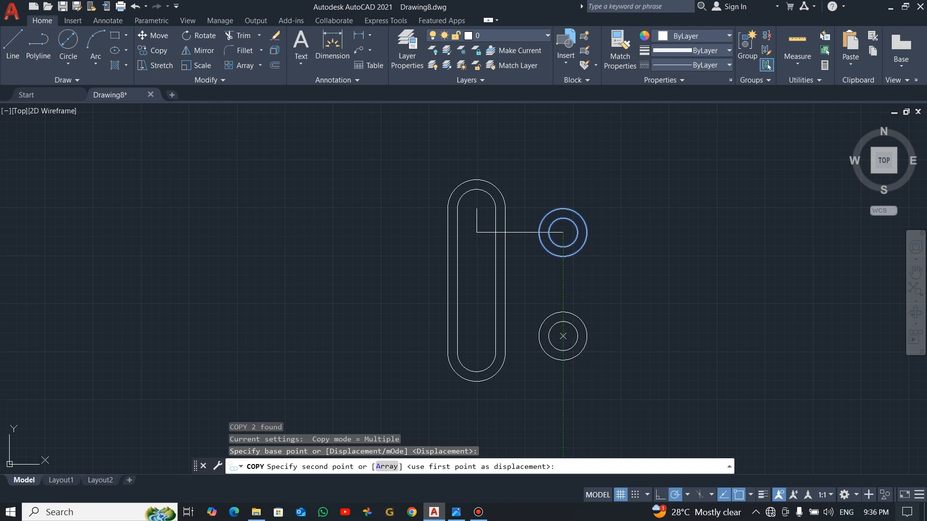
key(Return)
key(Escape)
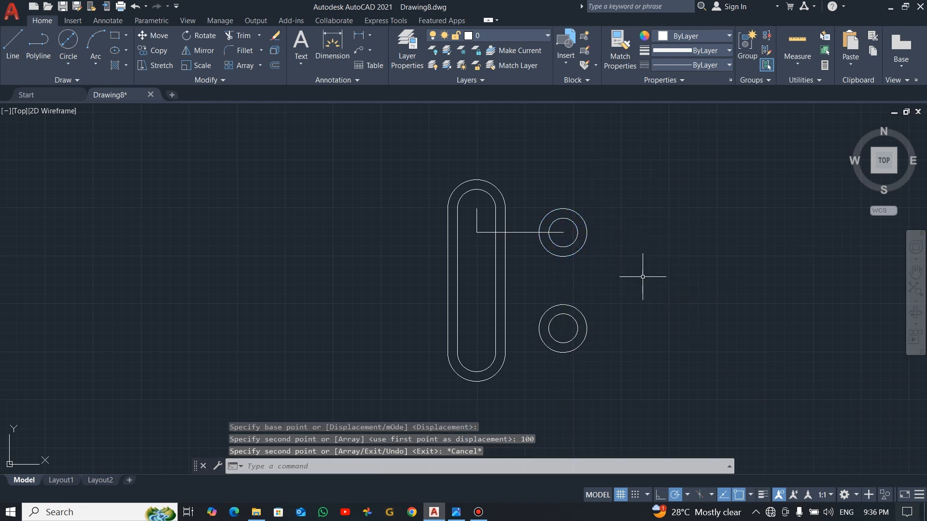
Check the side arc radius in the reference image and draw a radius-80 circle tangent to the outer right sides of both 50-diameter circles
key(alt+Tab)
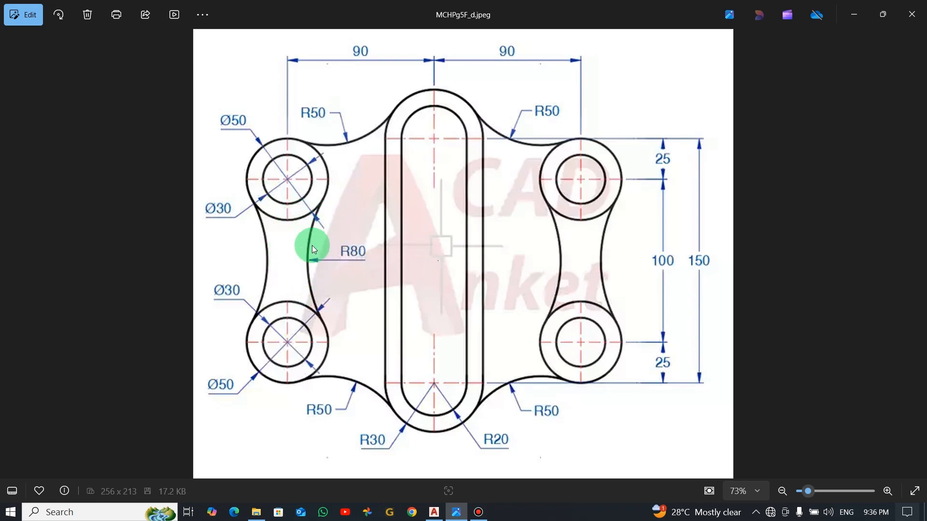
key(alt+Tab)
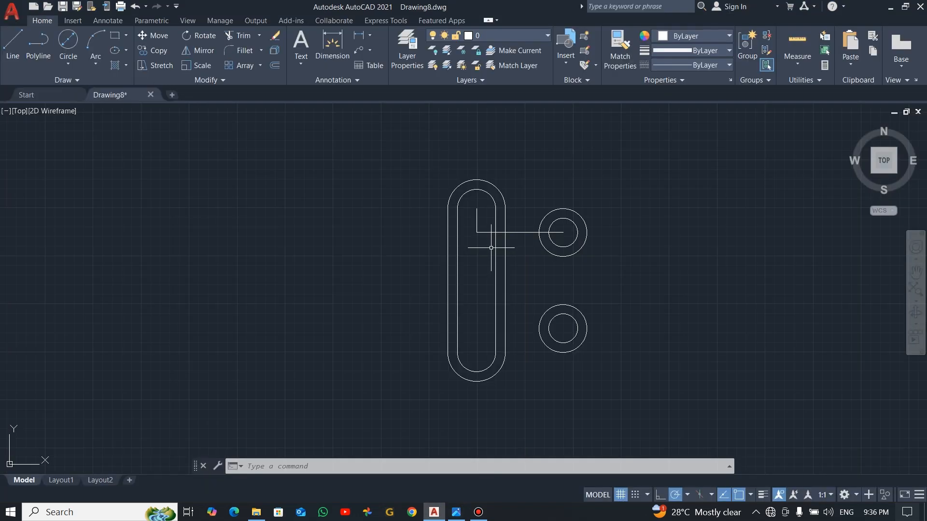
click(68, 65)
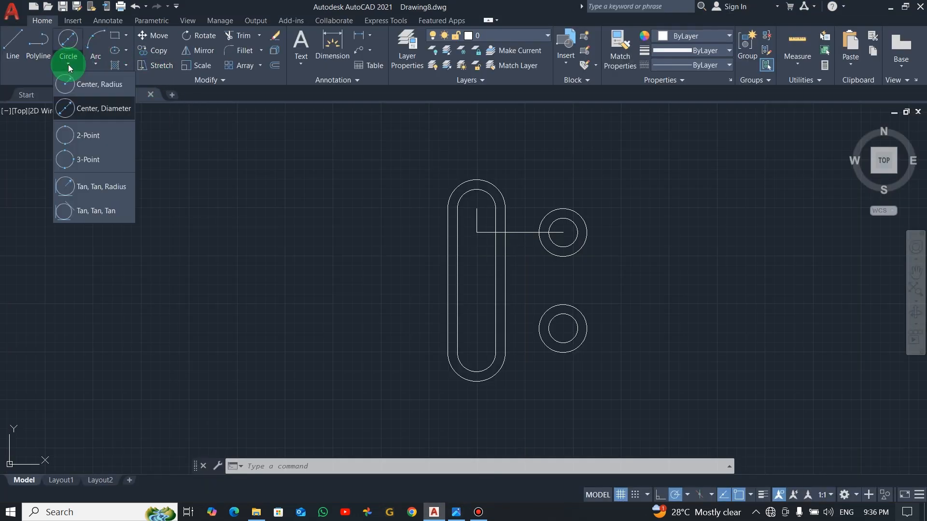
click(84, 191)
click(585, 248)
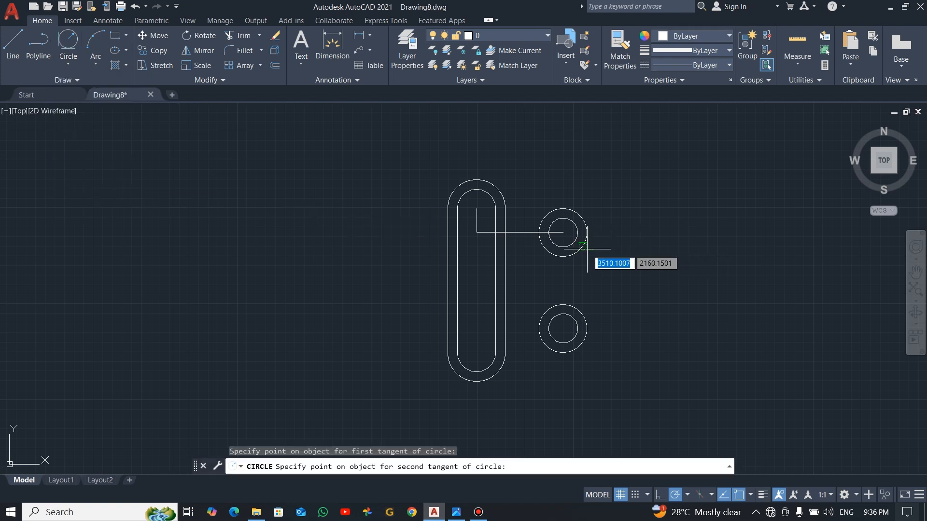
click(585, 314)
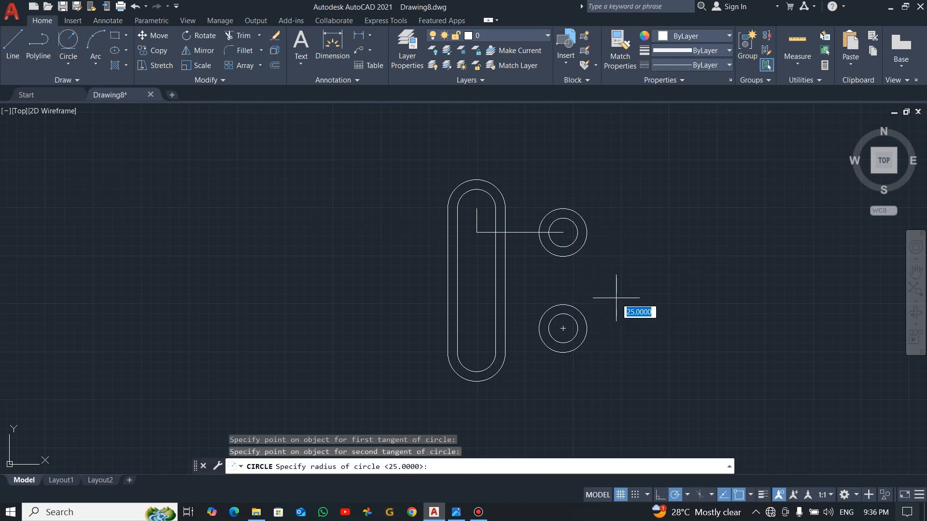
text(80)
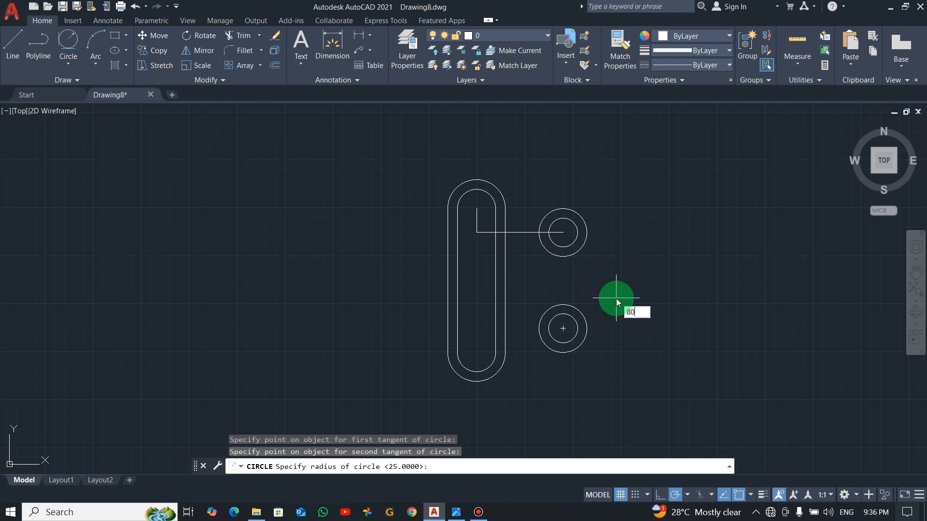
key(Return)
key(Escape)
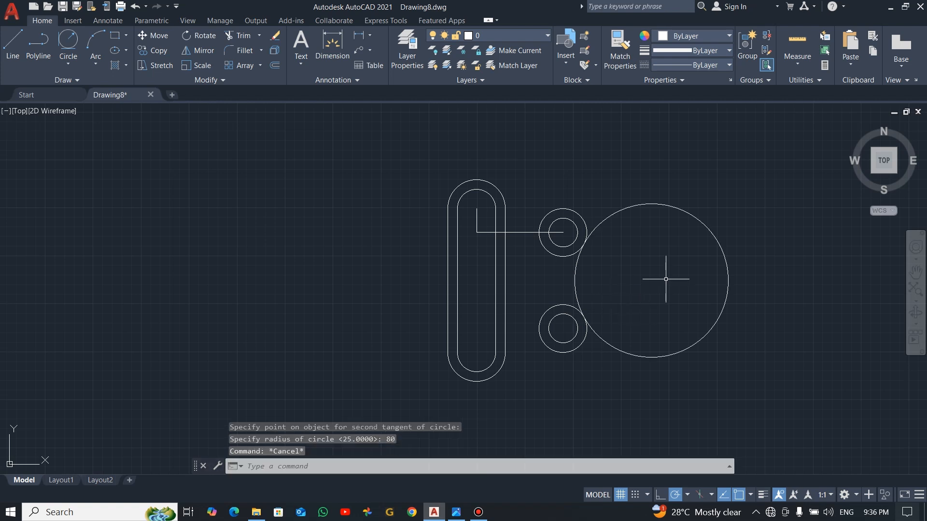
Trim the radius-80 circle to leave only the arc connecting the two side circles
text(tr)
key(Return)
click(709, 190)
click(657, 266)
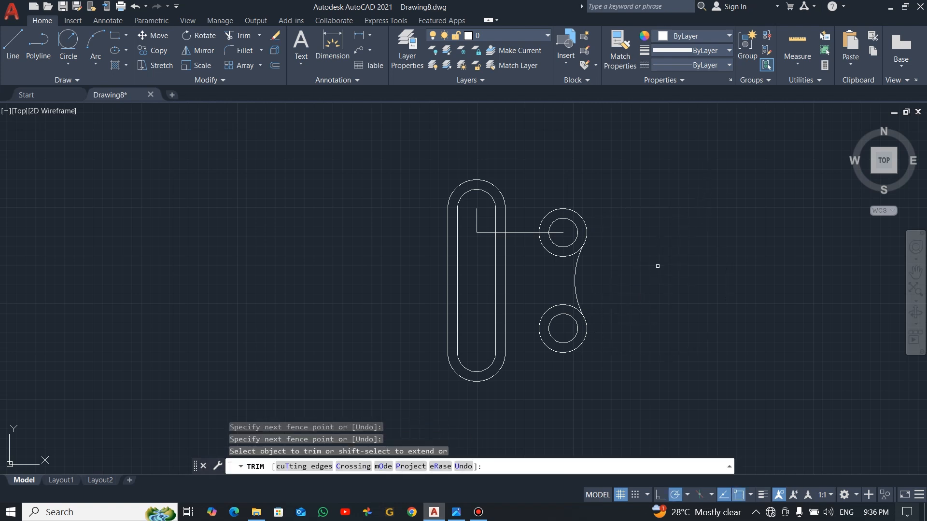
key(Escape)
Mirror the radius-80 arc about the vertical line through the two side circle centres, keeping the original arc
click(575, 274)
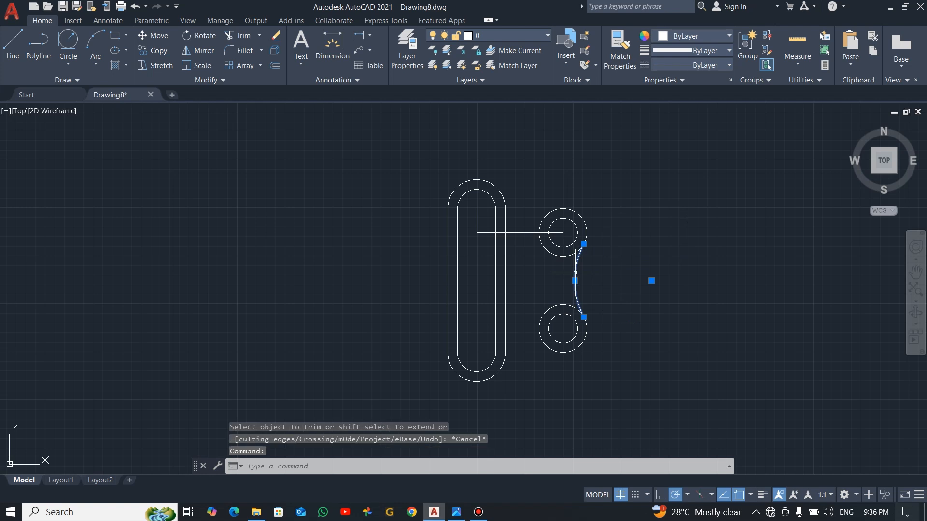
click(196, 50)
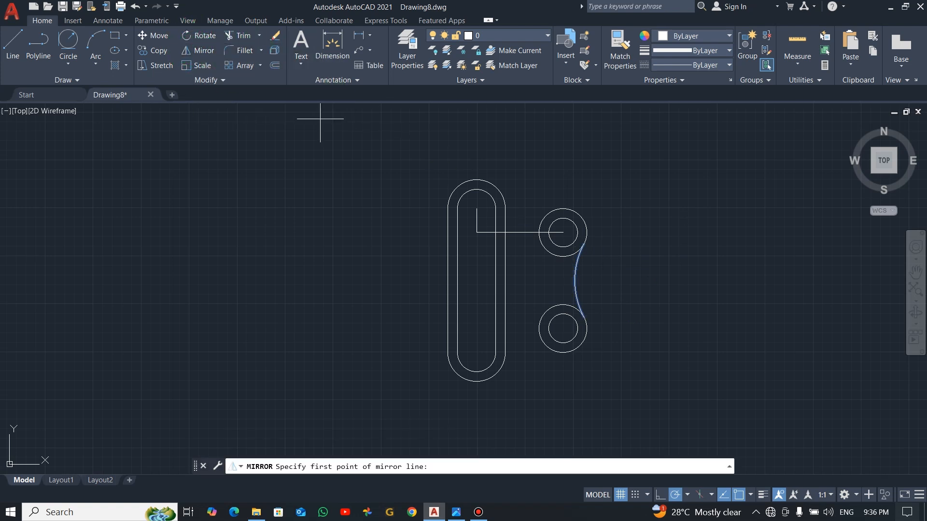
click(563, 329)
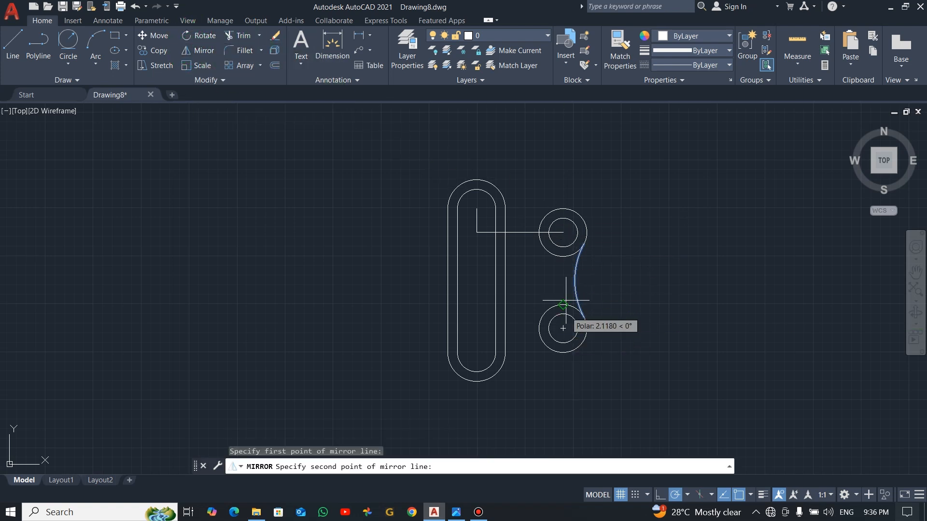
click(564, 228)
click(397, 466)
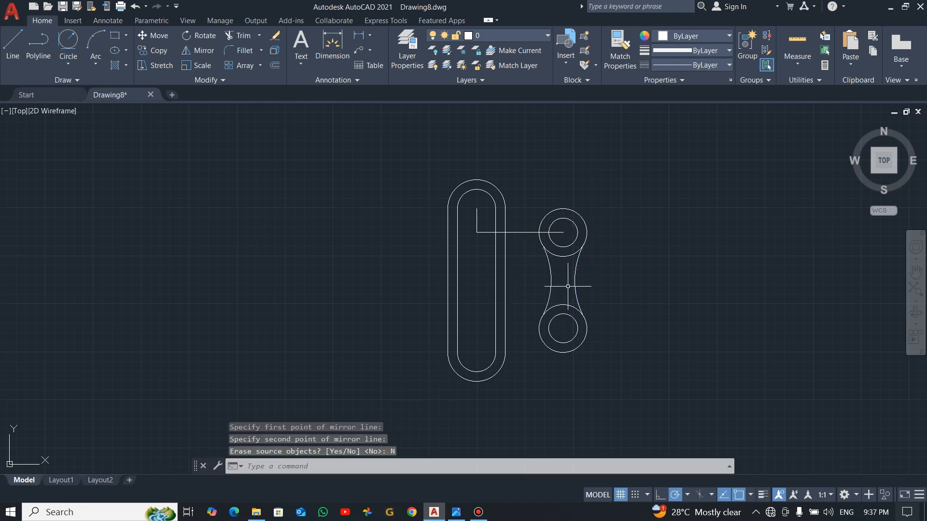
Erase the vertical and horizontal construction lines between the slot and the upper side circle
click(525, 232)
click(477, 223)
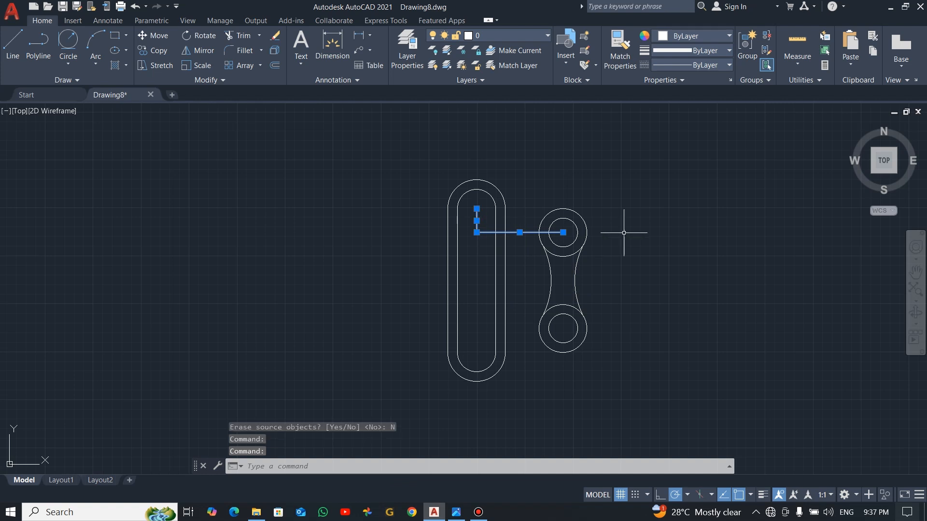
key(Delete)
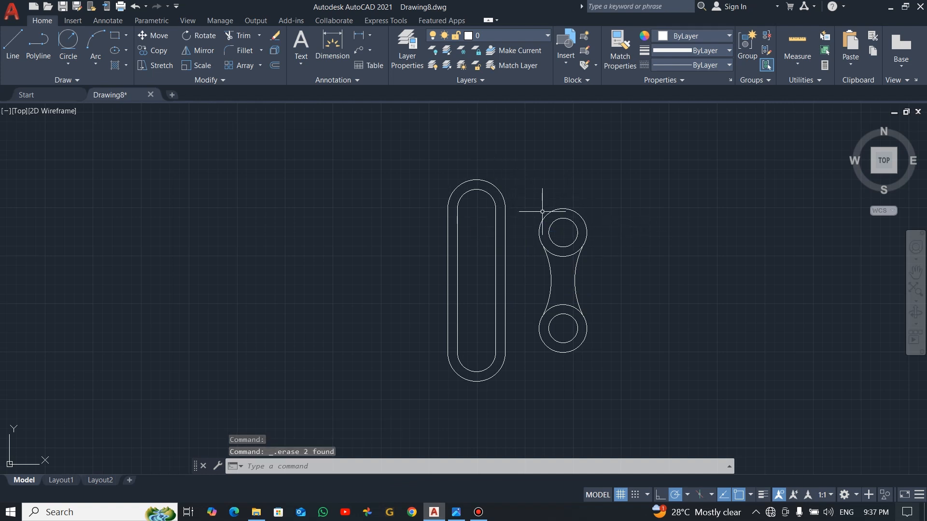
Check the upper arc radius in the reference image and draw a radius-50 circle tangent to the outer slot's top arc and the upper 50-diameter circle
click(68, 40)
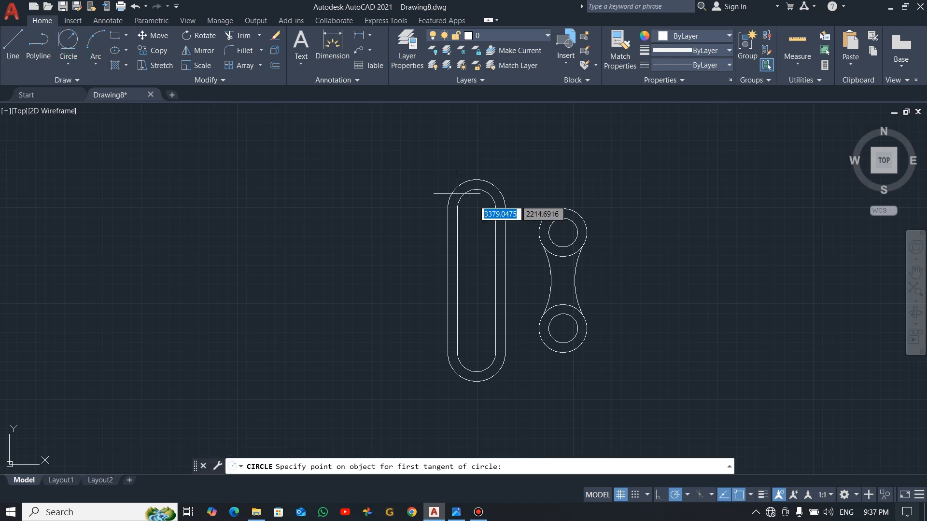
click(490, 184)
click(581, 198)
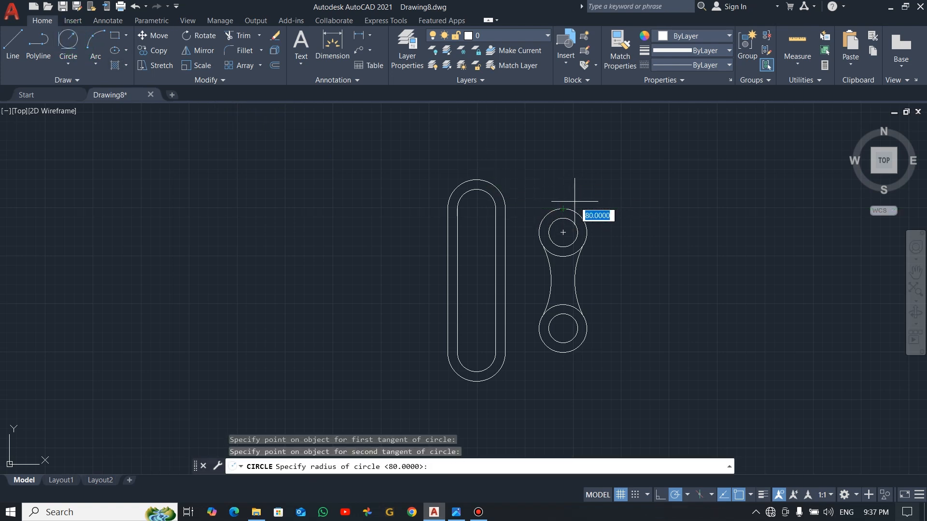
key(alt+Tab)
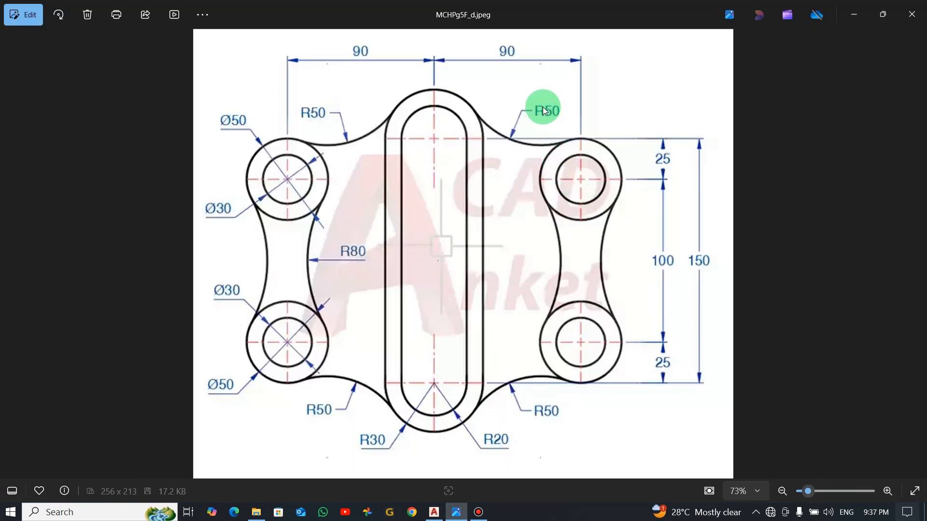
key(alt+Tab)
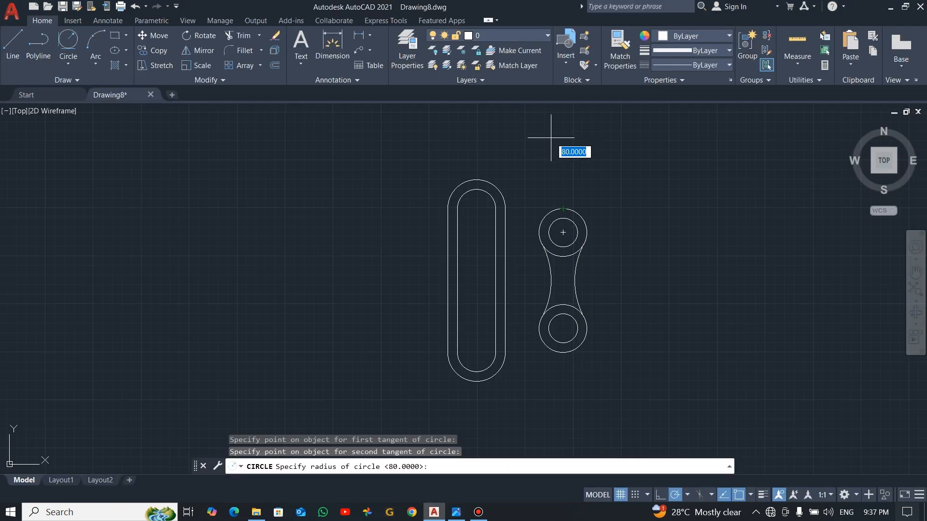
key(Return)
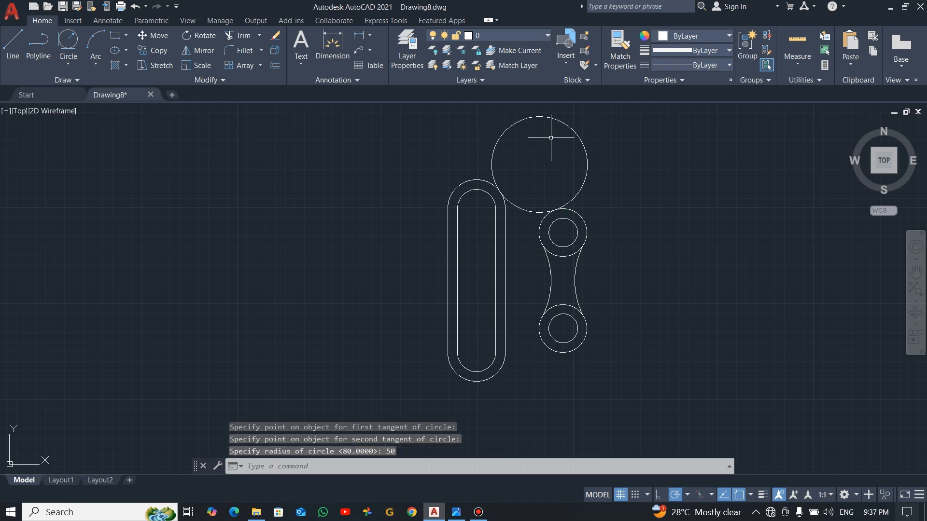
key(Escape)
Trim the radius-50 circle to leave only the lower arc joining the slot and the upper side circle
text(tr)
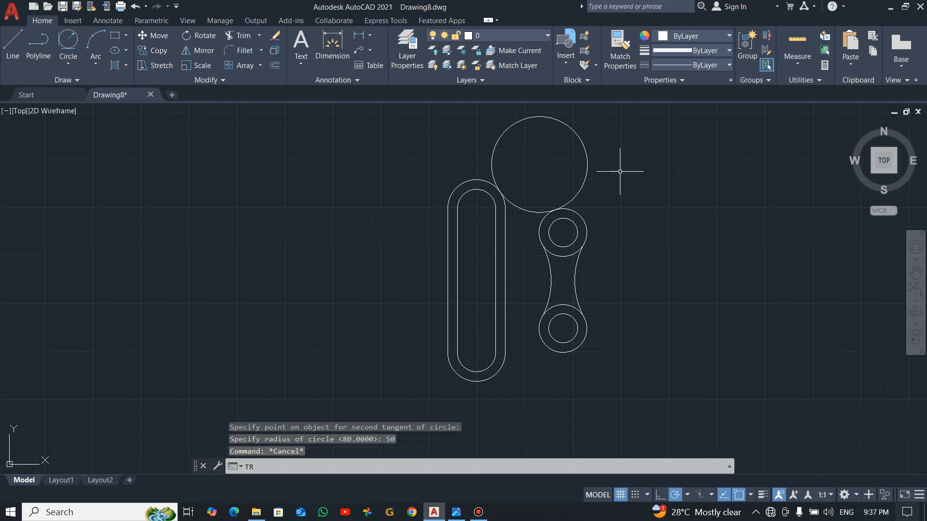
key(Return)
mouse_move(619, 172)
mouse_down()
mouse_move(598, 134)
mouse_move(558, 146)
mouse_up()
key(Escape)
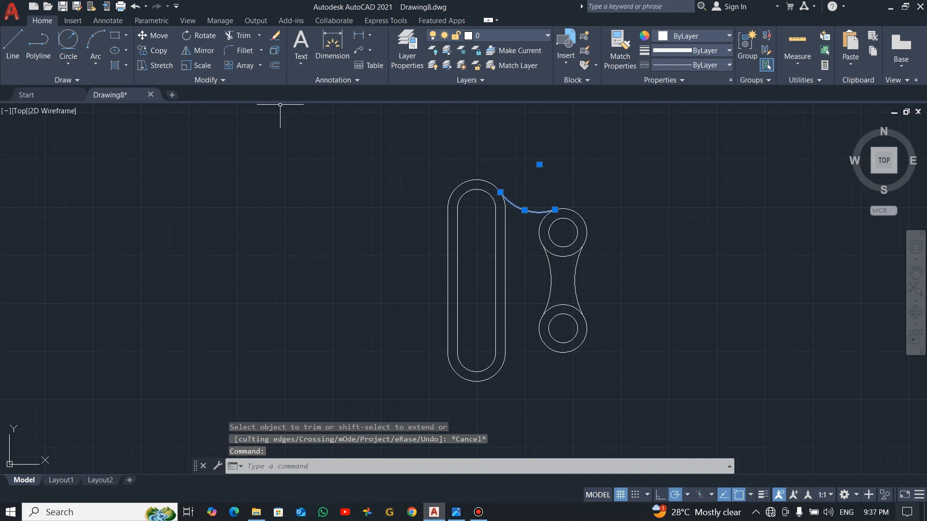
Mirror the radius-50 arc about the slot's horizontal midline to the lower side circle, keeping the original arc
click(199, 50)
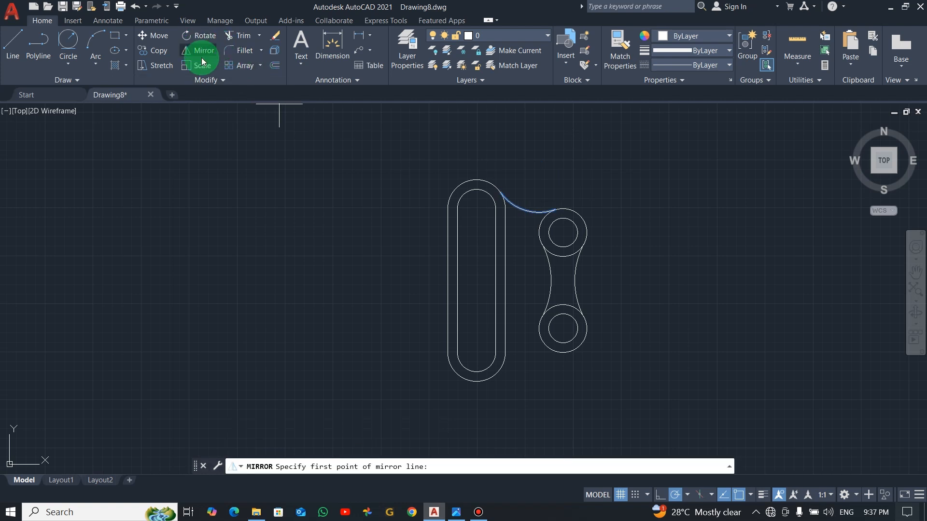
click(457, 280)
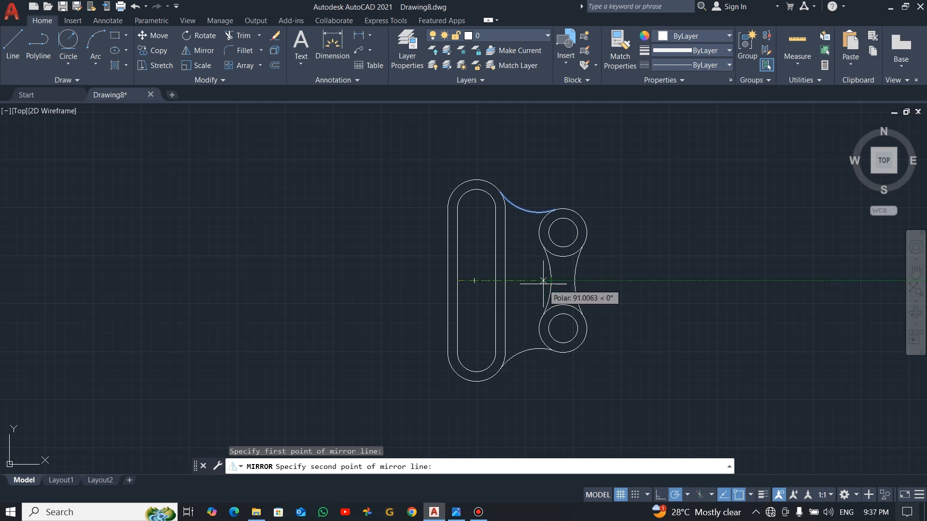
click(542, 280)
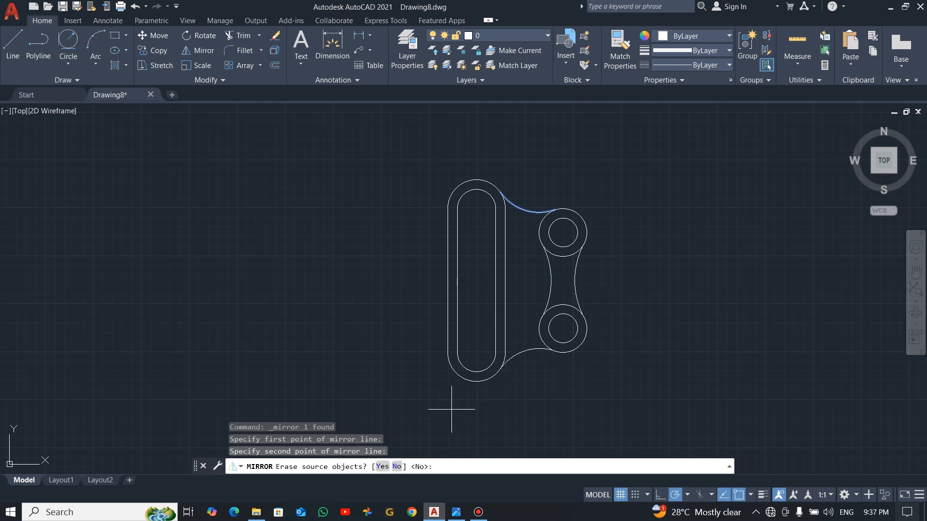
click(397, 467)
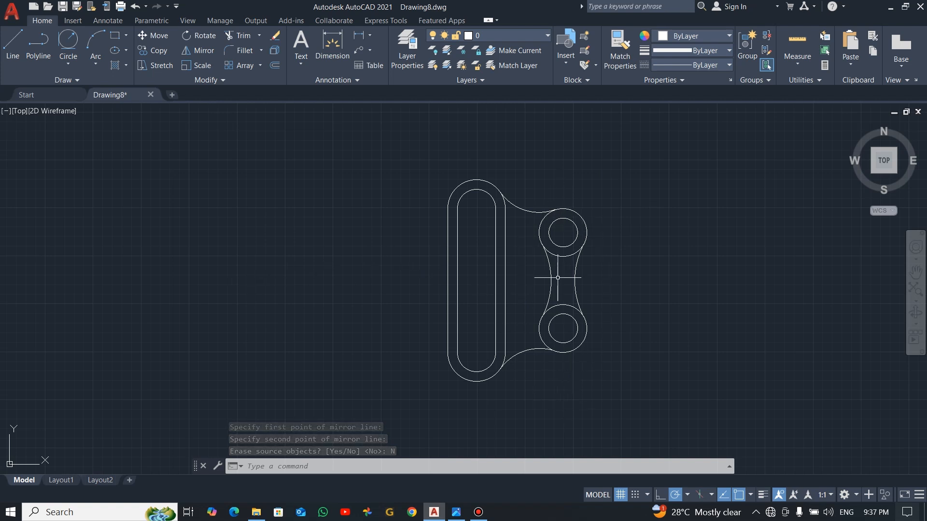
Mirror all the side circles and connecting arcs about the slot's vertical centreline, keeping the originals
click(629, 177)
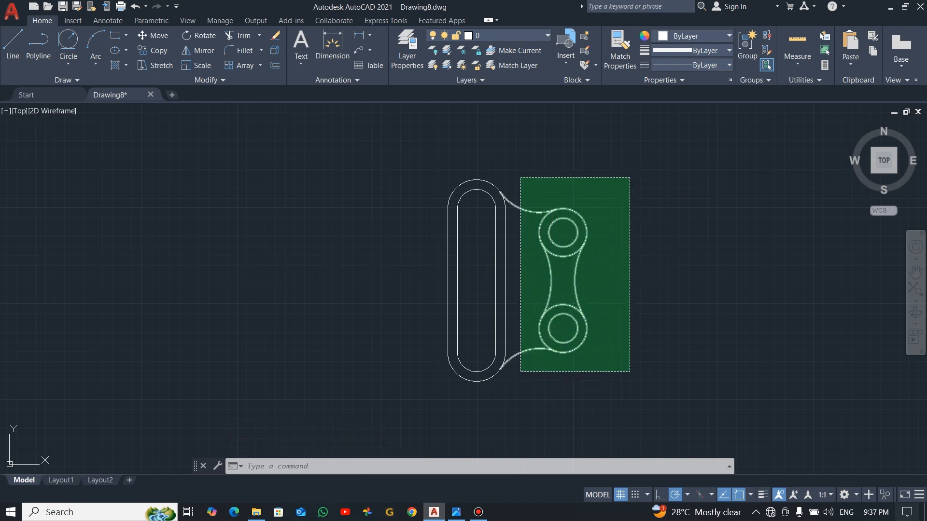
click(519, 395)
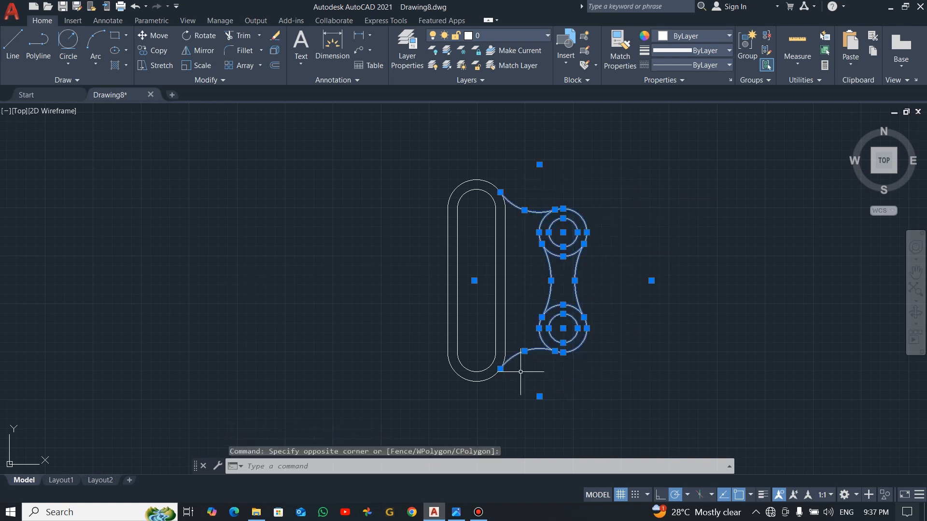
click(196, 50)
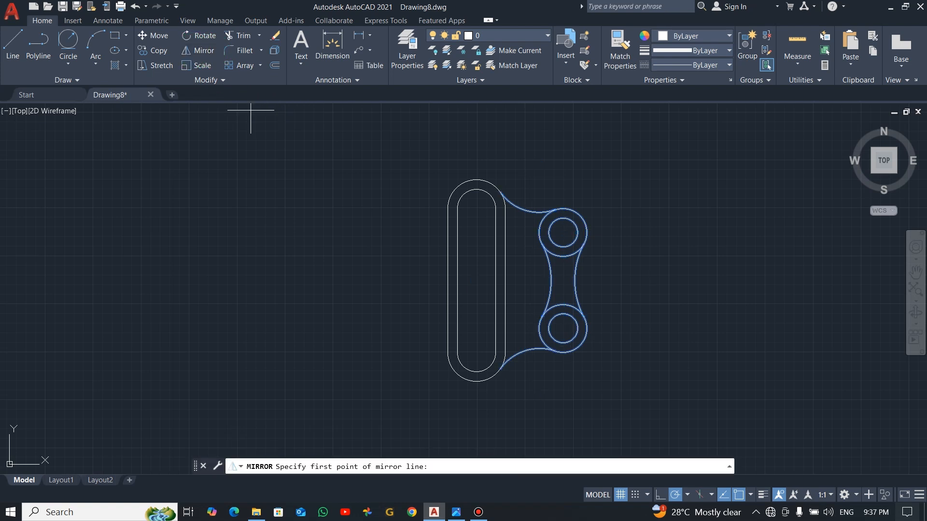
click(475, 370)
click(476, 248)
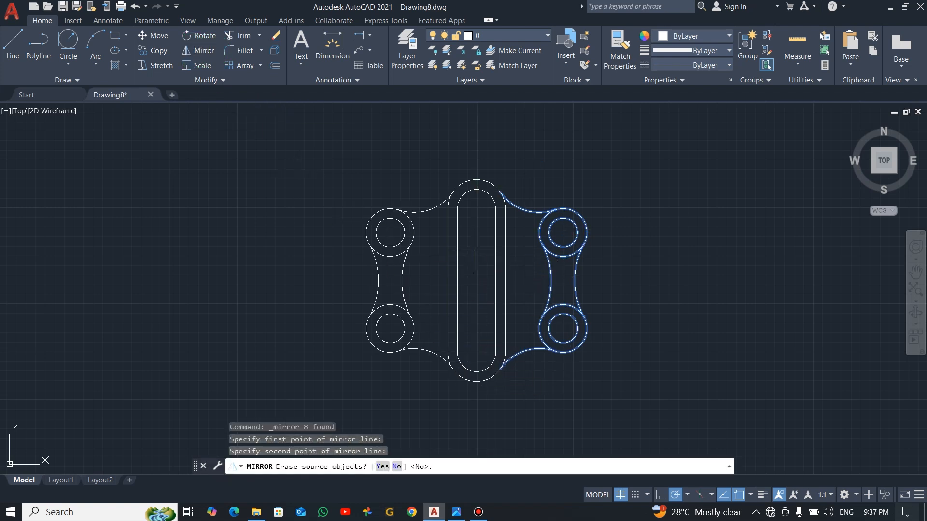
click(396, 467)
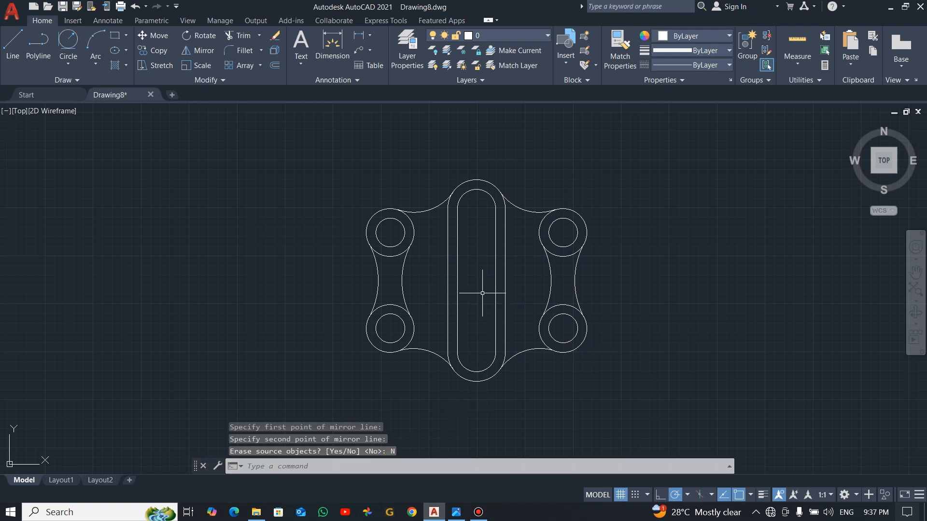
Turn on lineweight display for the finished link-plate outline
scroll(482, 293, up, 2)
scroll(483, 290, down, 2)
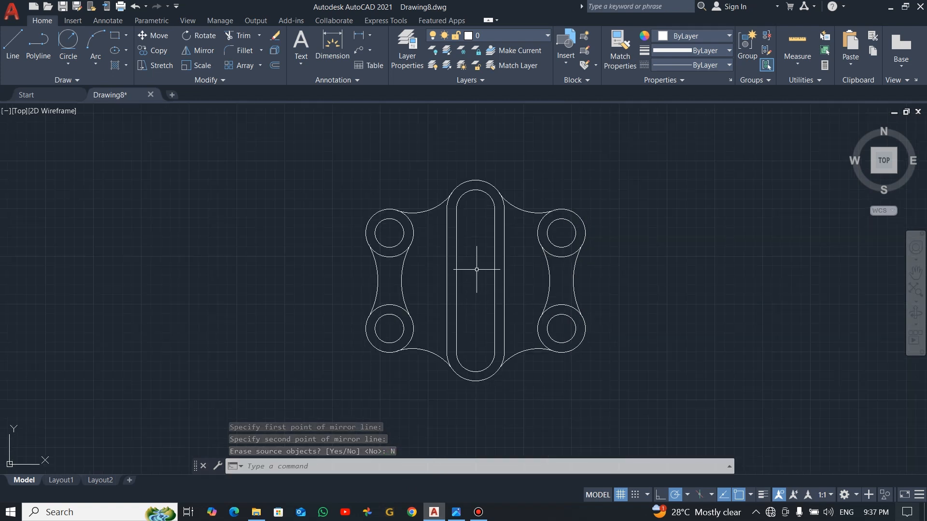
scroll(476, 270, up, 2)
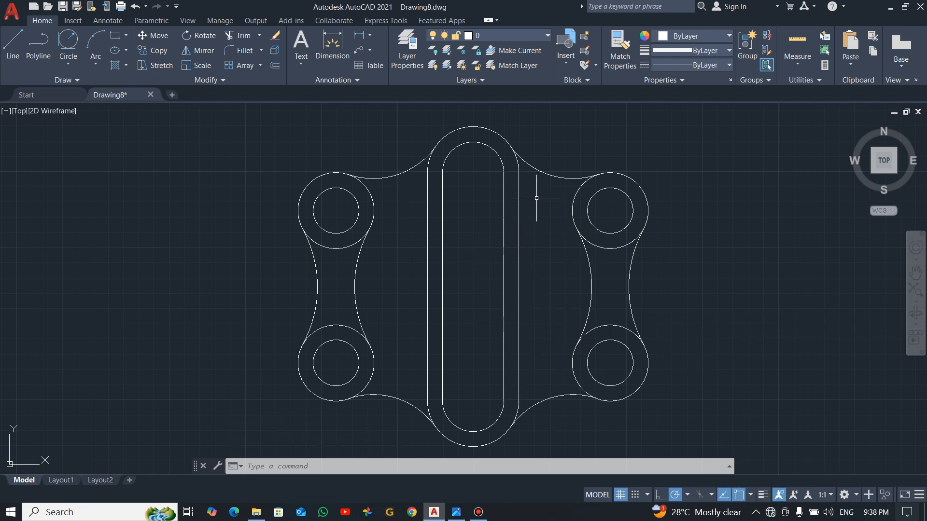
click(763, 496)
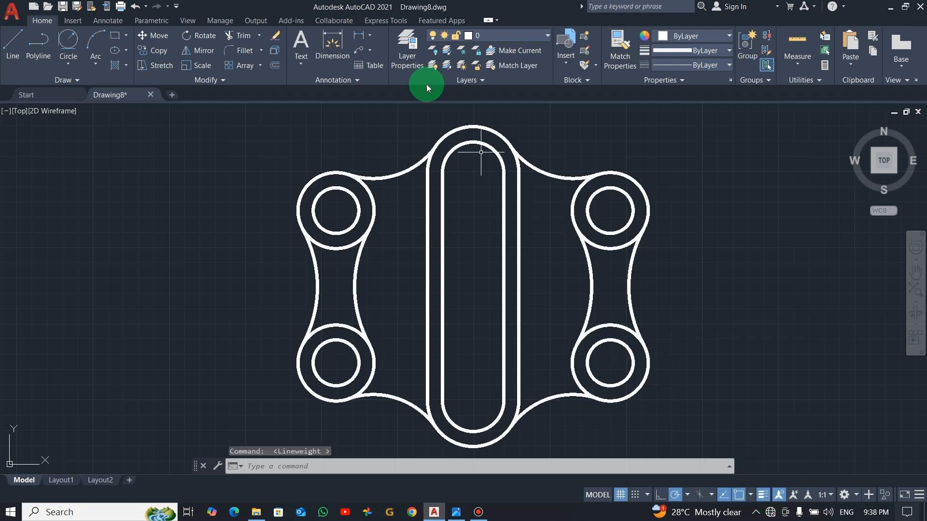
Create a new layer named DIM and assign it index colour 80
click(407, 48)
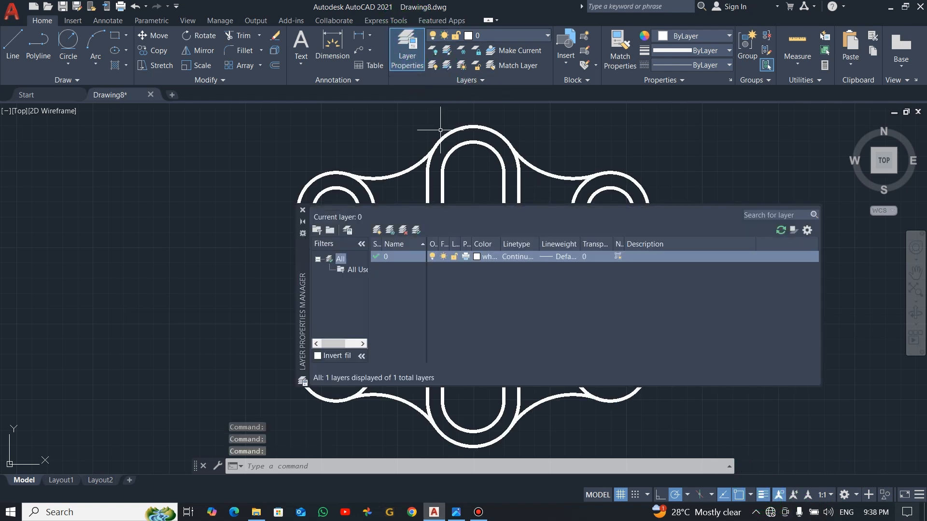
click(377, 230)
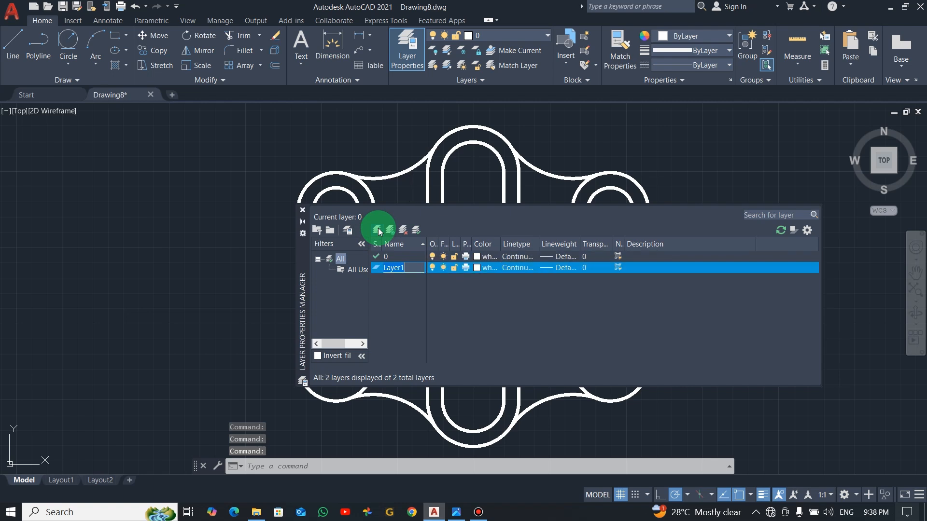
text(DIM)
click(477, 268)
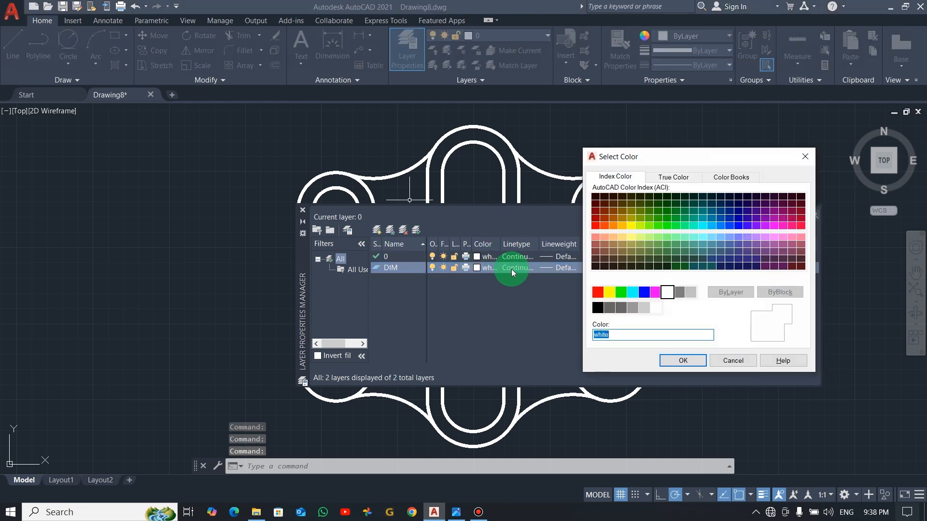
click(658, 227)
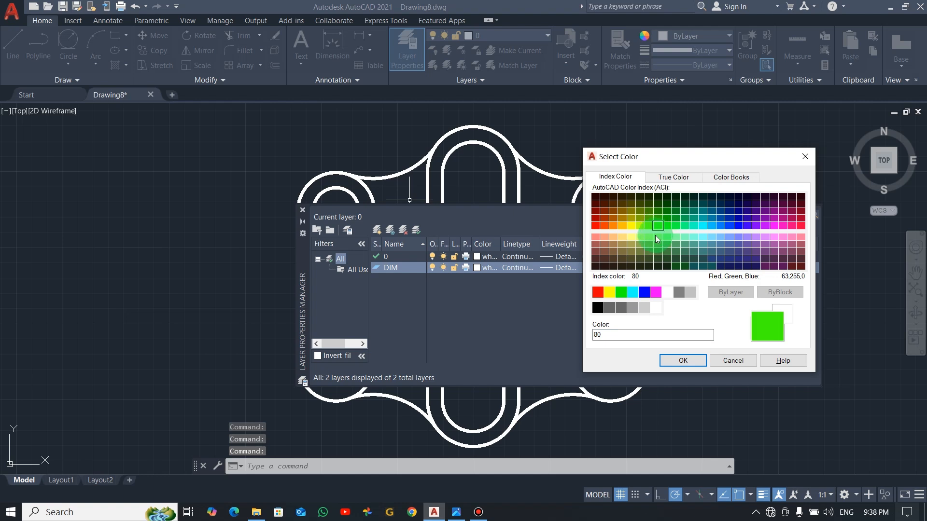
click(680, 361)
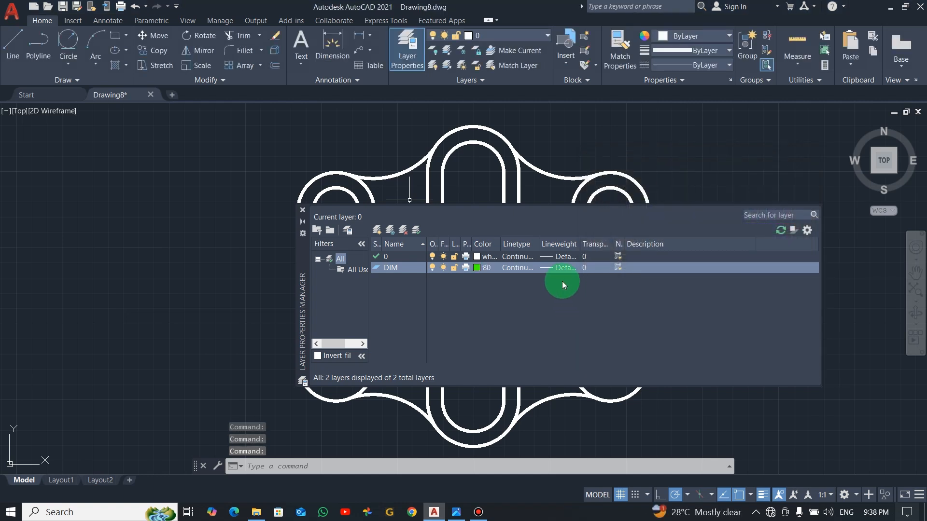
Set the DIM layer's lineweight to 0.20 mm and make DIM the current layer
click(552, 268)
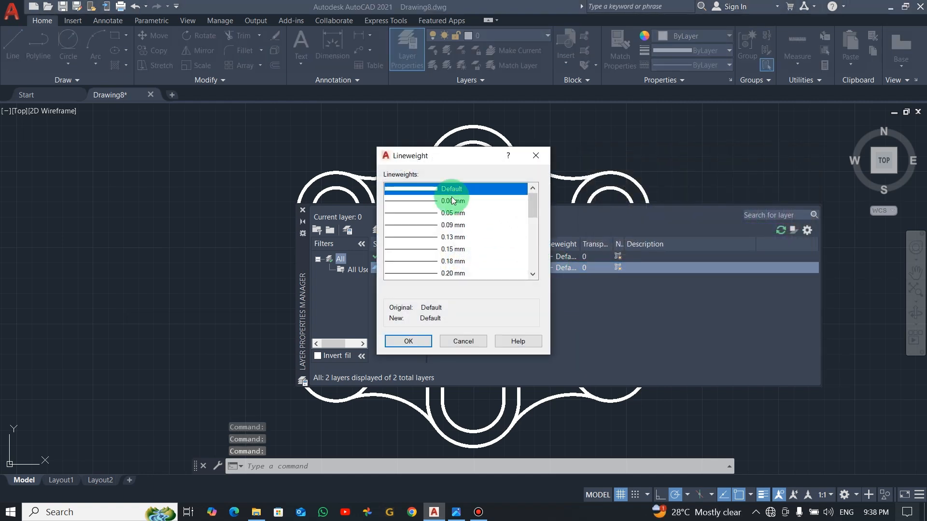
click(450, 273)
click(415, 341)
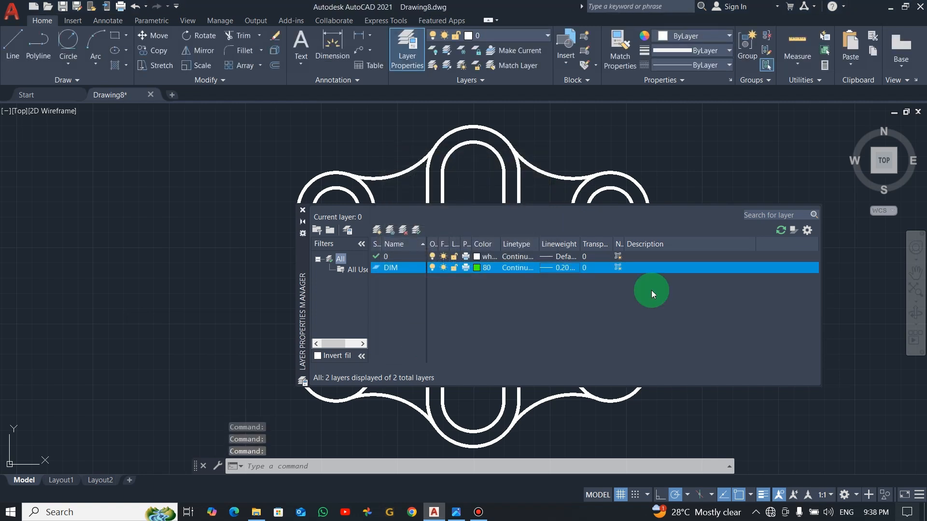
click(303, 211)
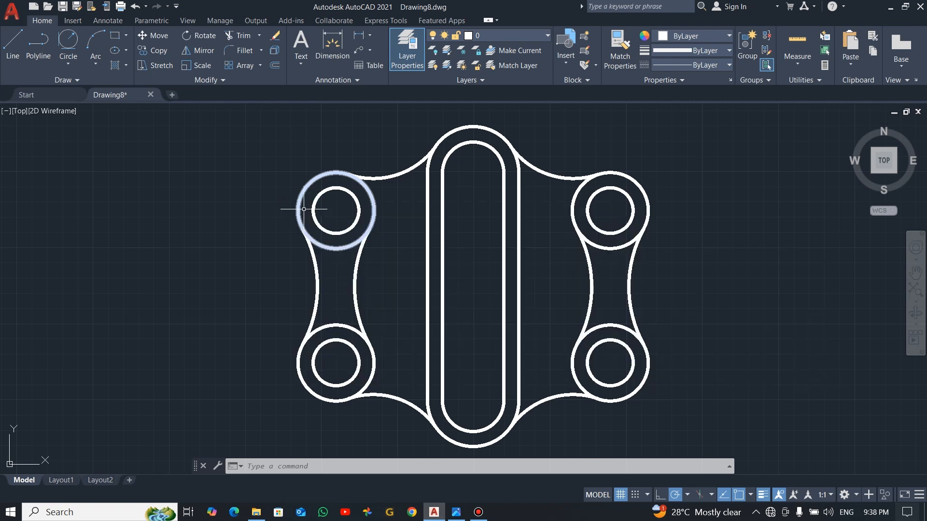
click(548, 39)
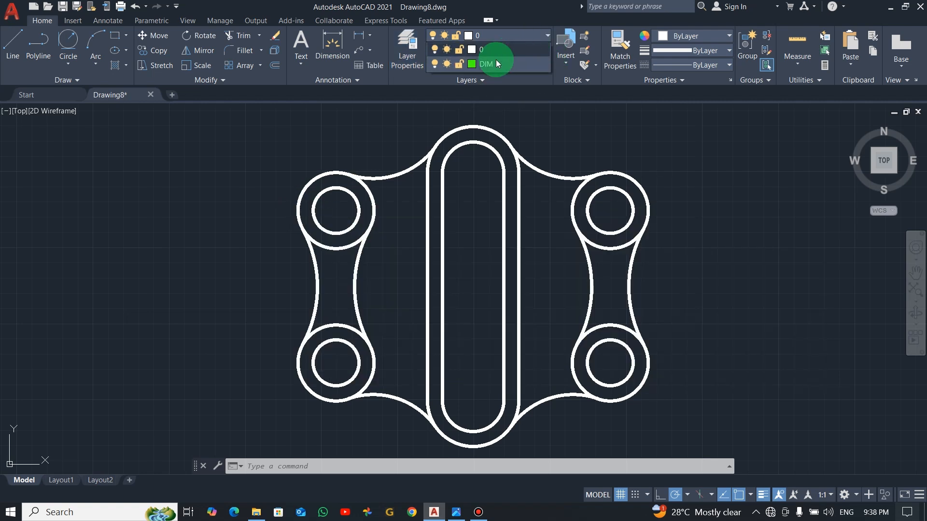
click(493, 62)
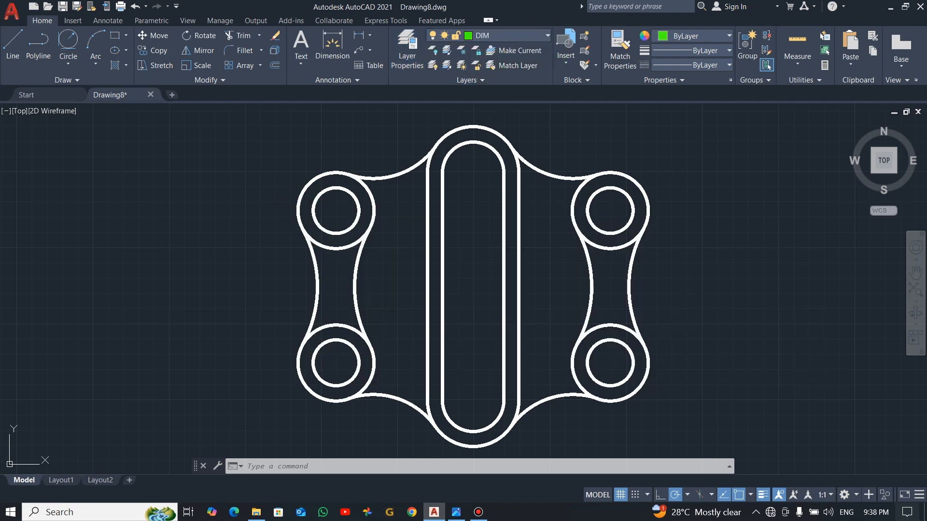
Add a vertical linear dimension between the slot's upper and lower arc centres, placed outside the right-hand side circles
click(369, 36)
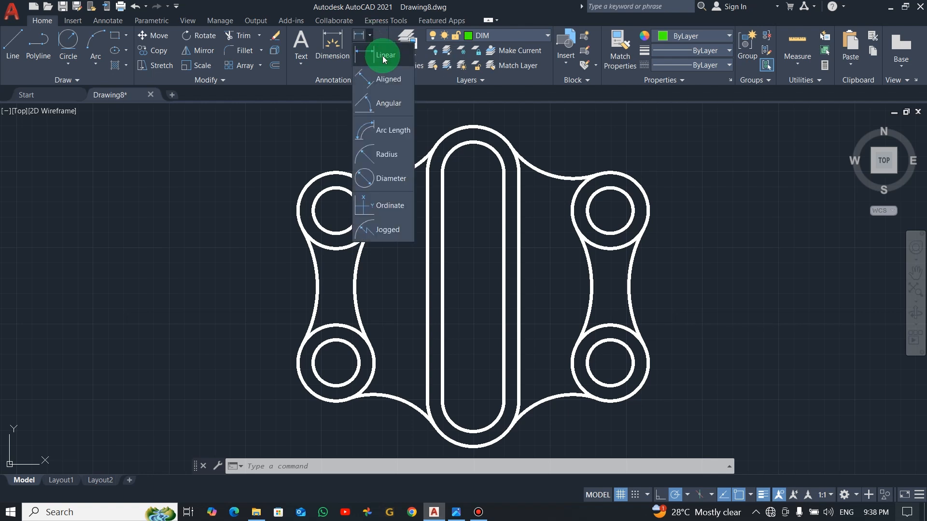
click(384, 56)
scroll(473, 191, down, 2)
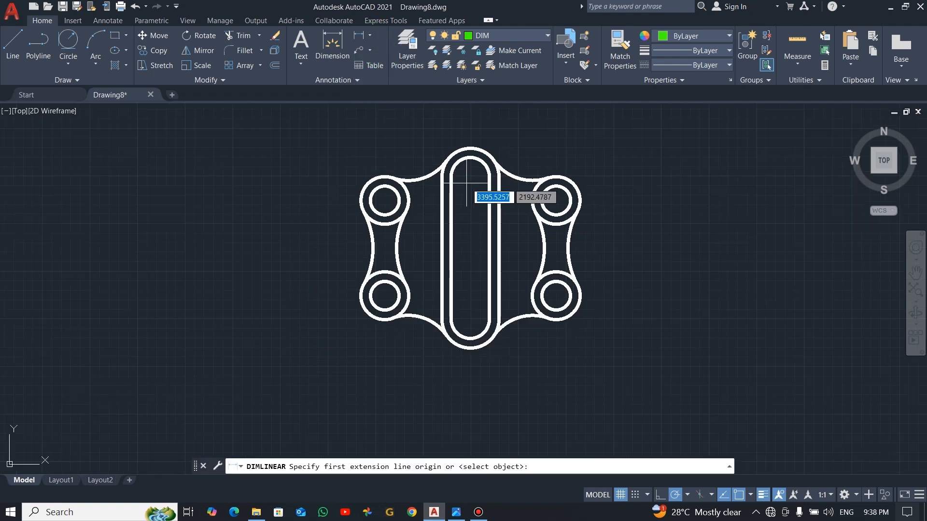
click(471, 177)
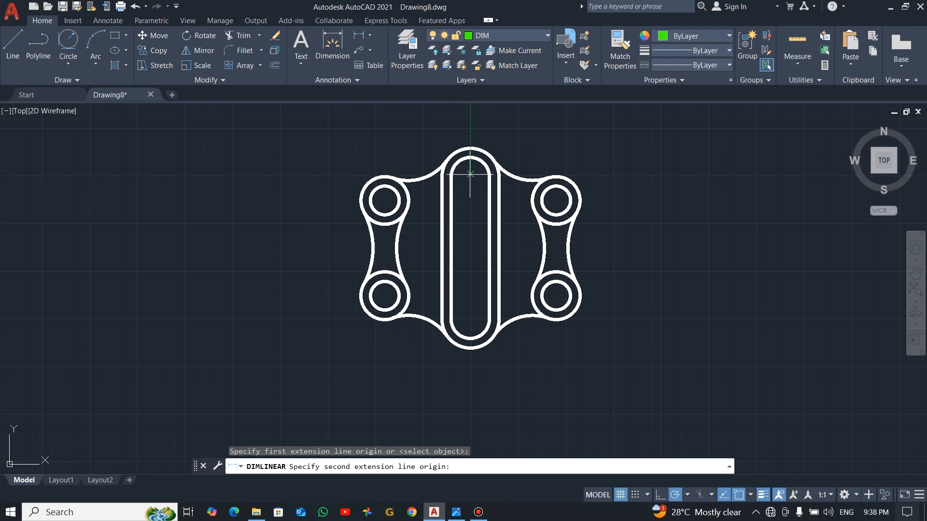
click(470, 320)
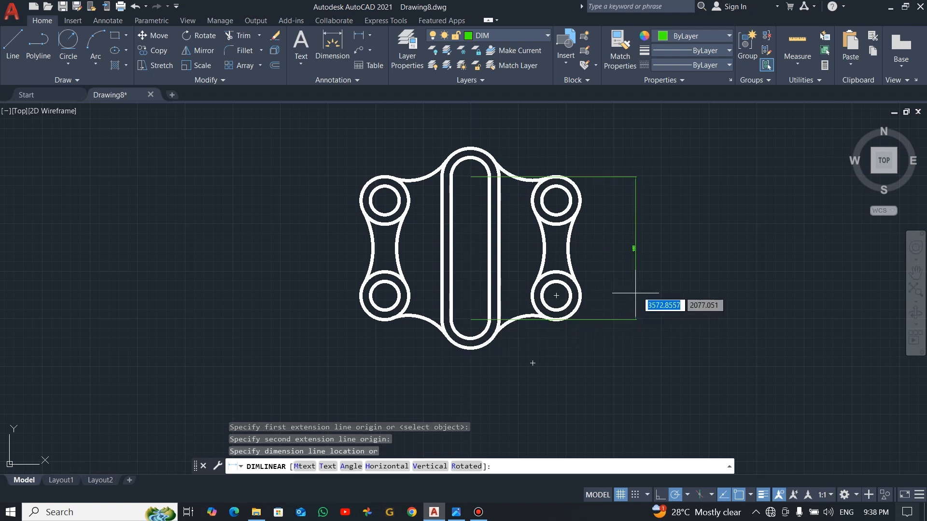
click(660, 267)
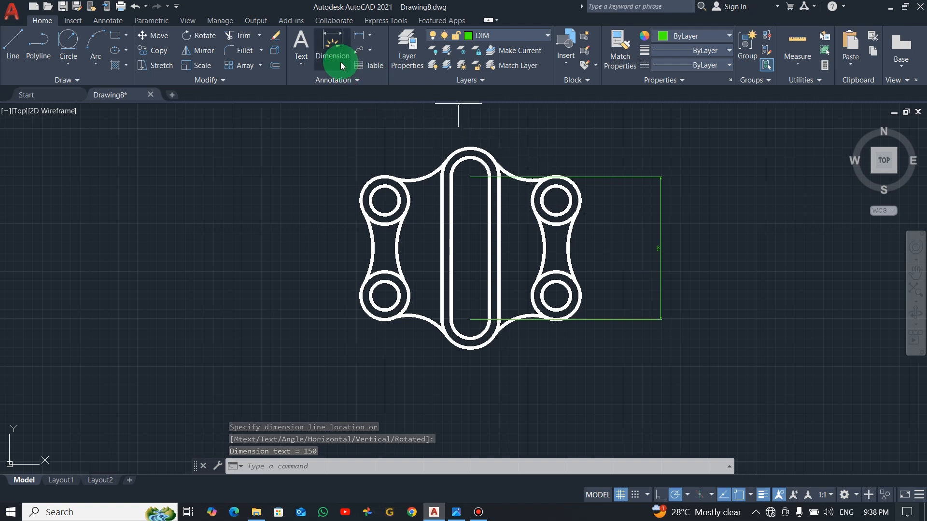
Modify the ISO-25 dimension style to use an arrow size of 5 and a text height of 5
click(363, 78)
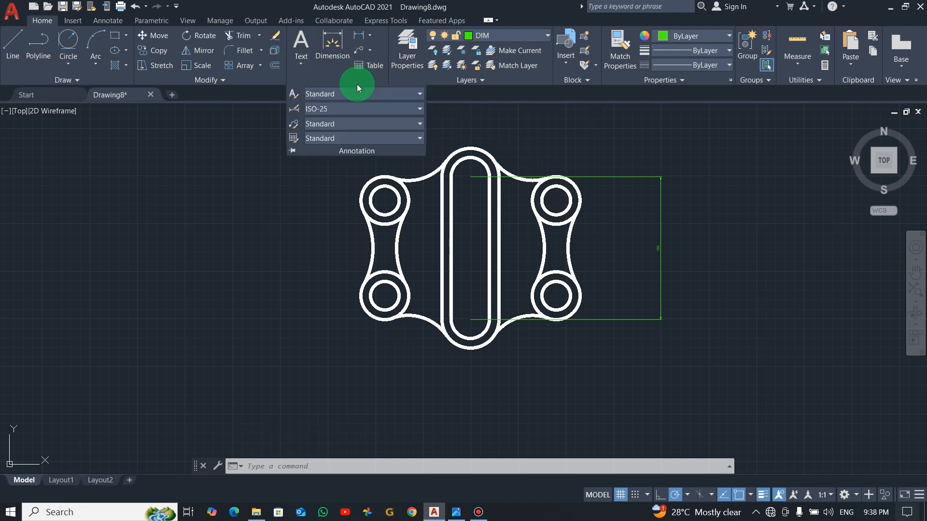
click(421, 112)
click(363, 241)
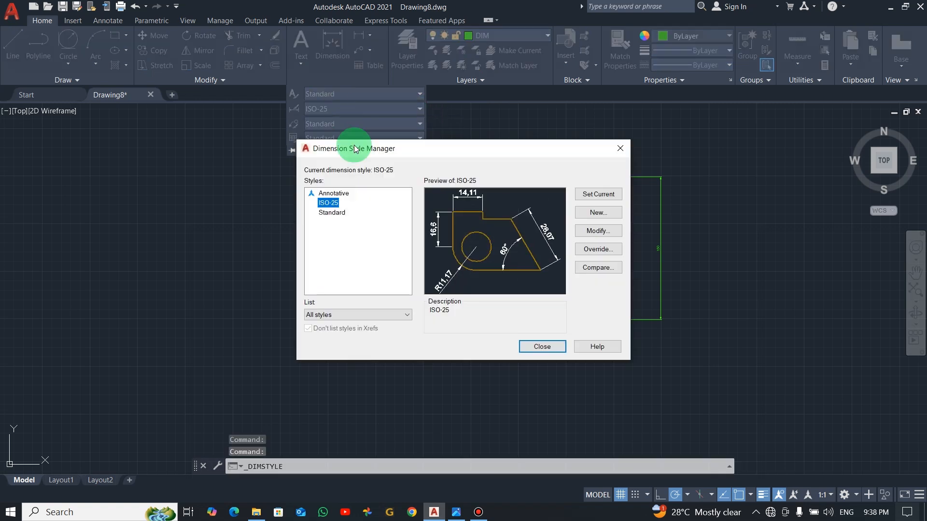
click(595, 233)
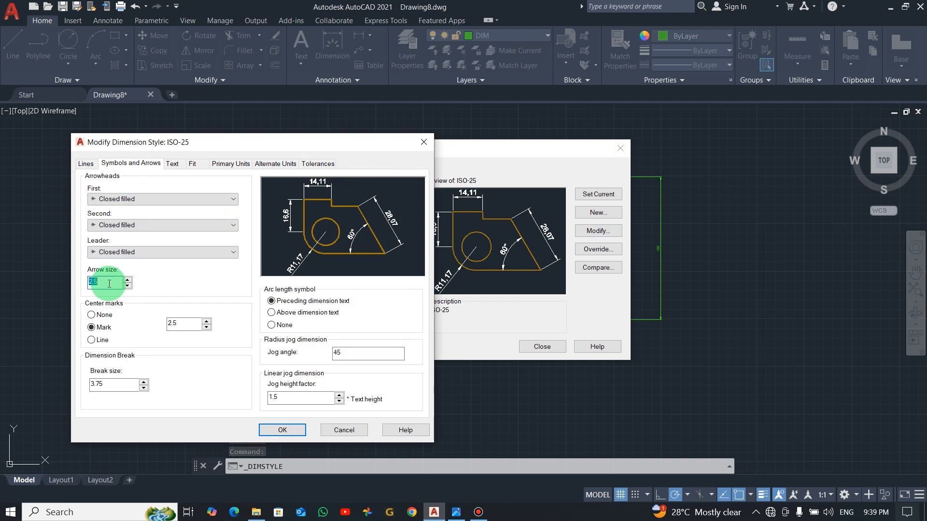
text(5)
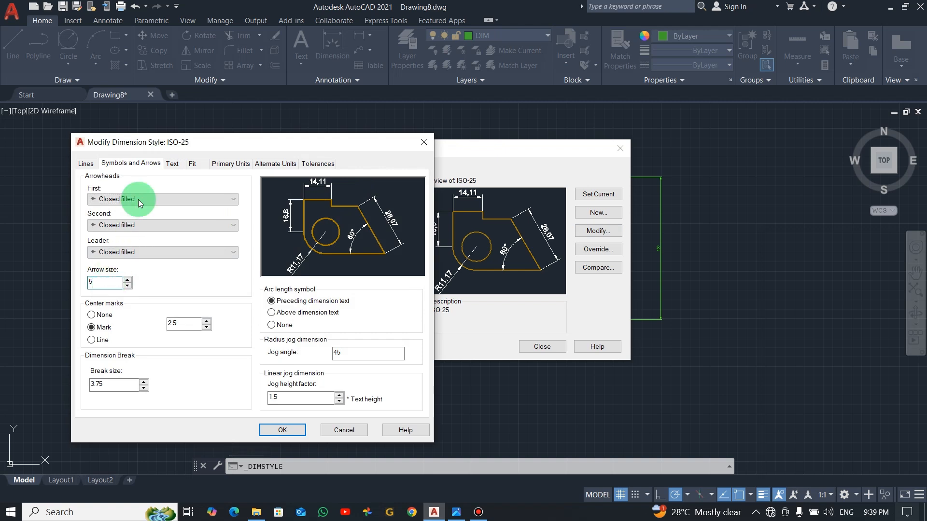
click(174, 164)
click(214, 250)
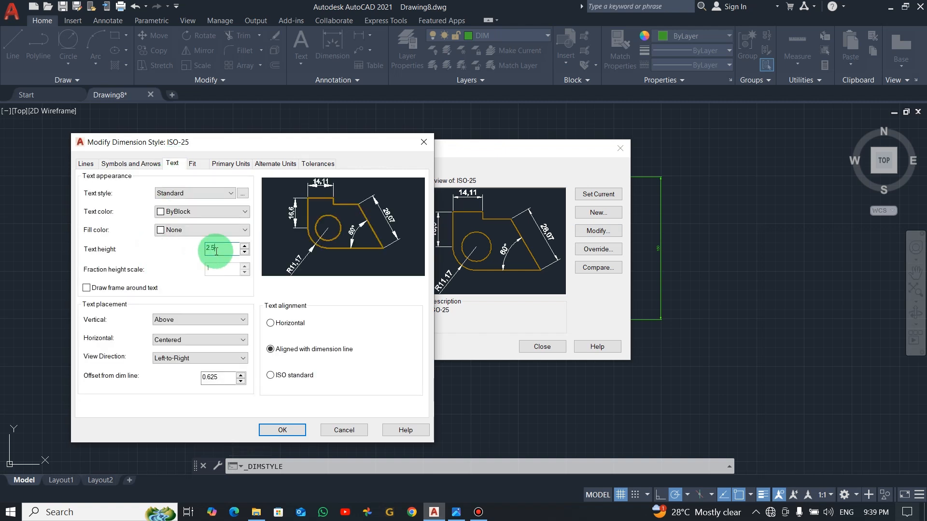
text(5)
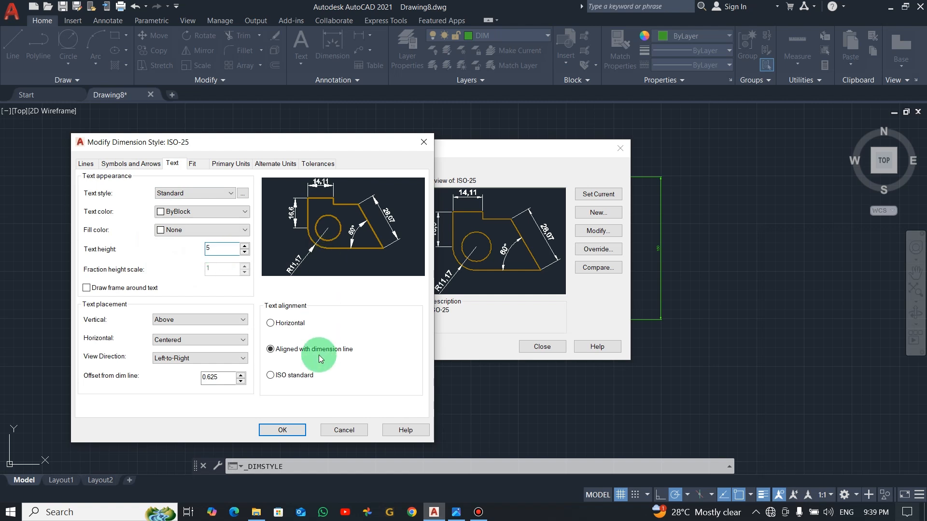
click(284, 430)
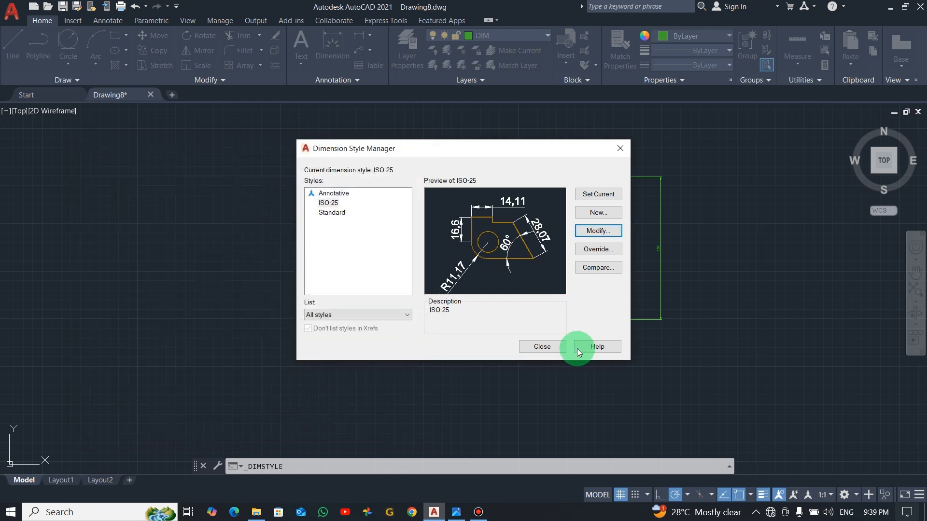
click(542, 347)
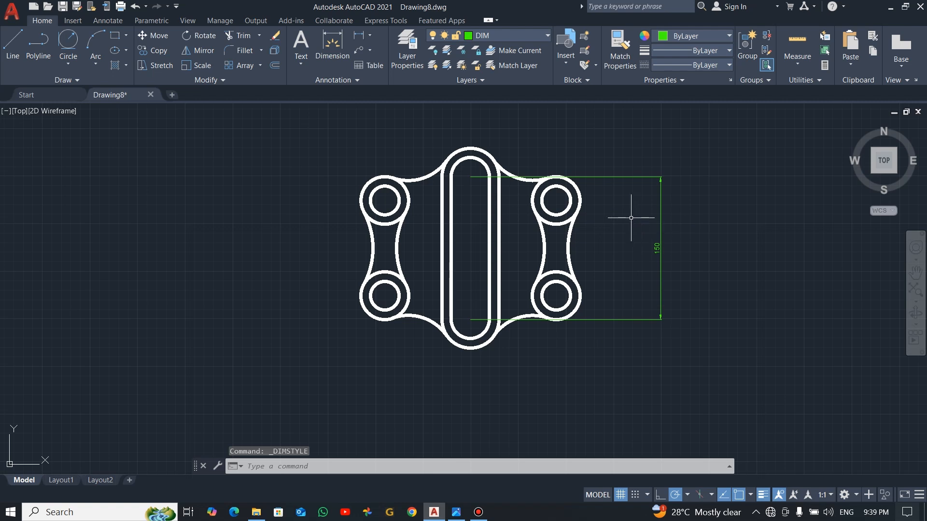
Add a vertical linear dimension between the centres of the two right-hand side circles, placed inside the slot's centre-distance dimension
scroll(499, 184, up, 2)
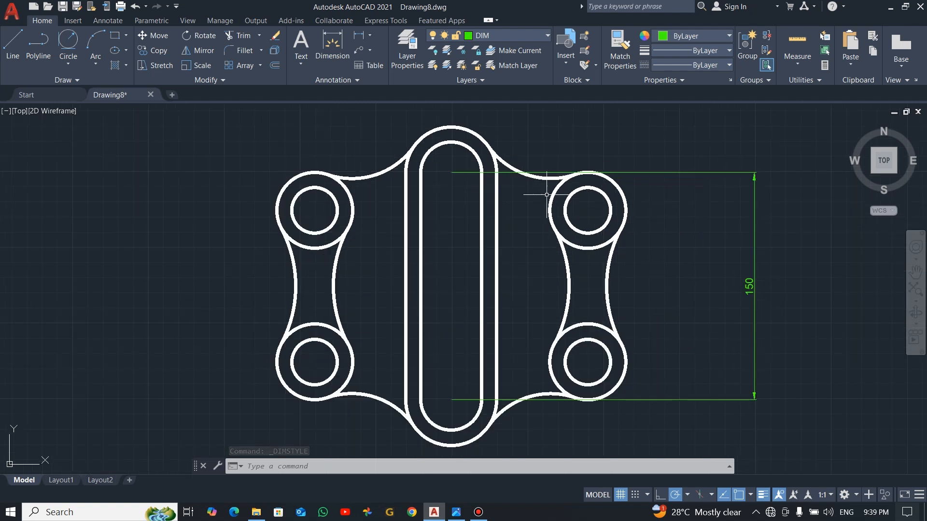
click(338, 39)
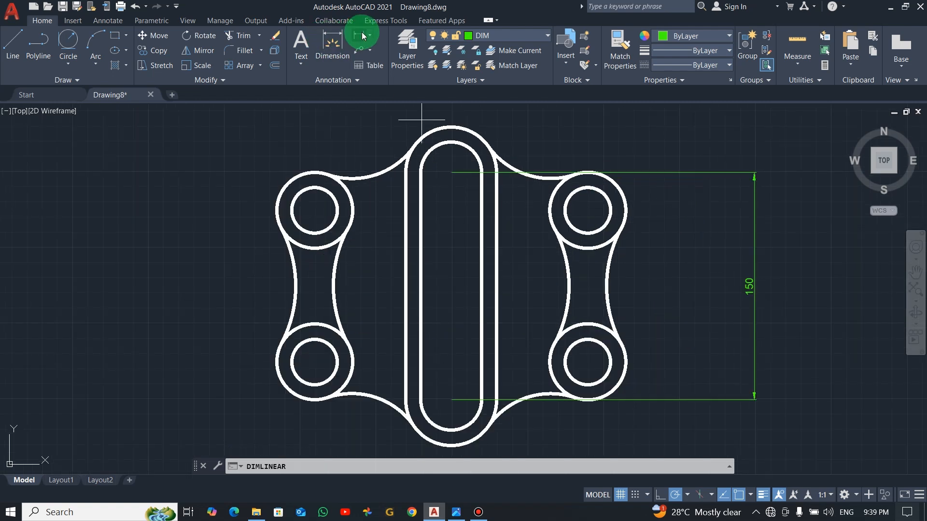
click(589, 211)
click(588, 360)
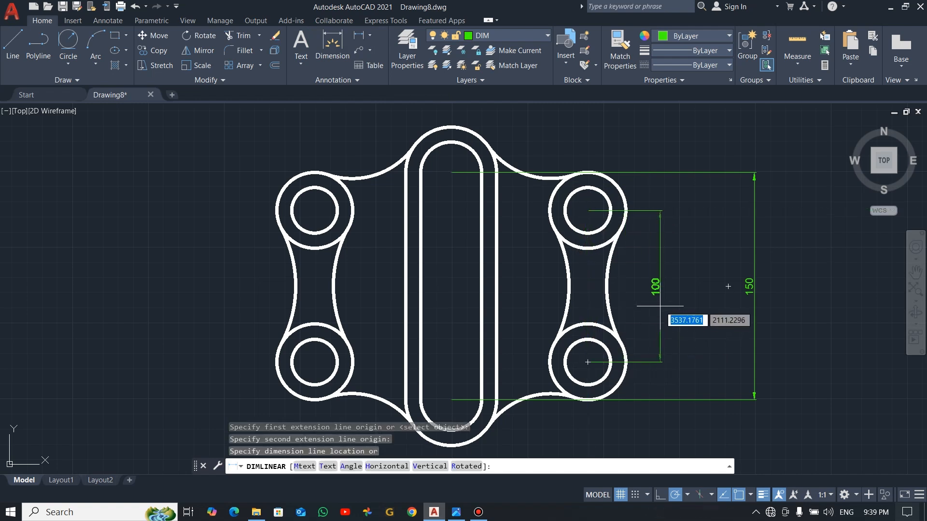
click(677, 290)
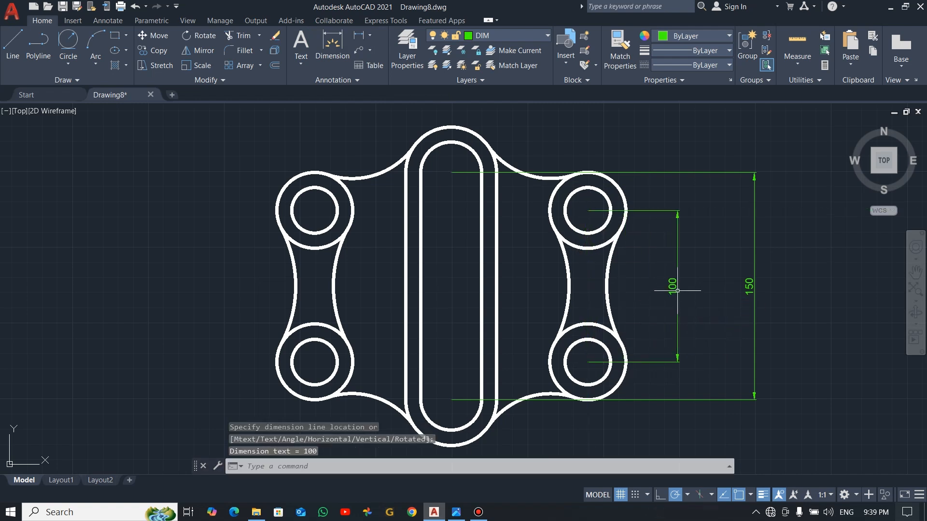
Dimension the horizontal distance from the slot's upper arc centre to the upper right circle's centre, placed above the plate
click(363, 38)
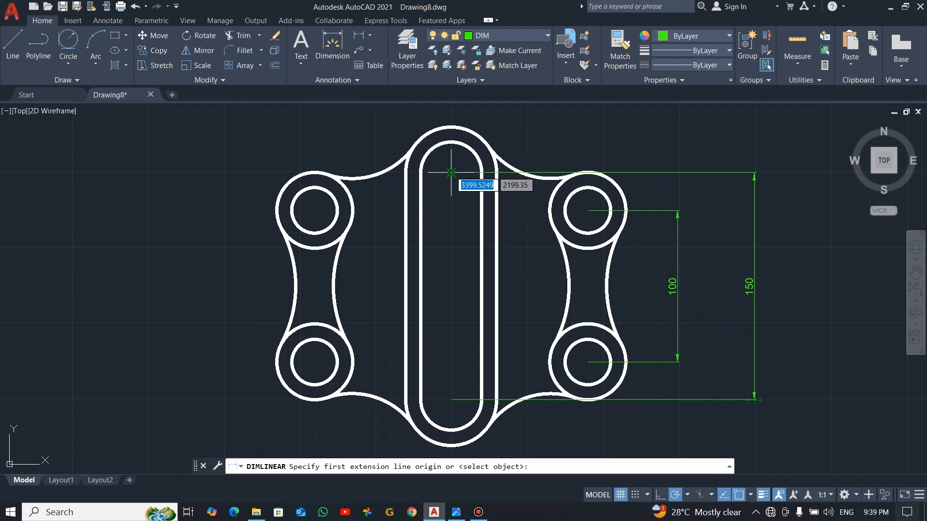
middle_drag(447, 197, 449, 290)
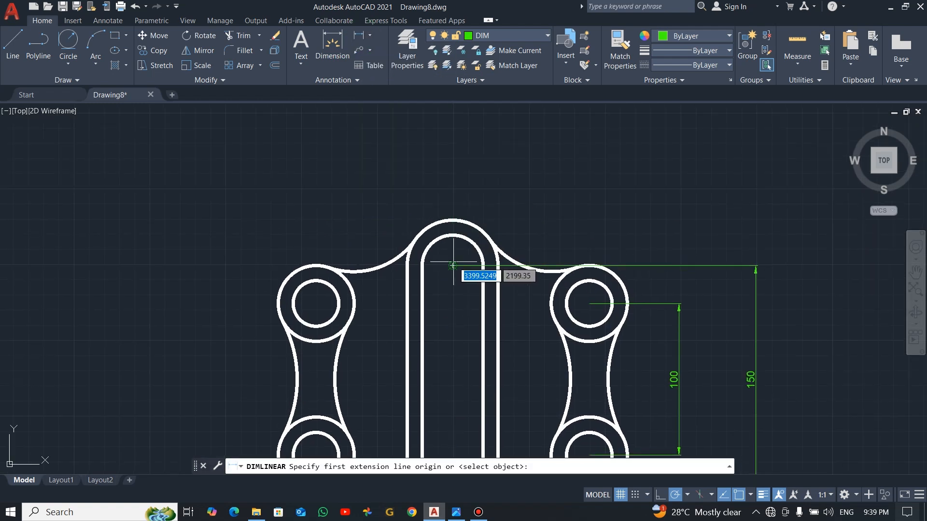
click(453, 265)
click(589, 303)
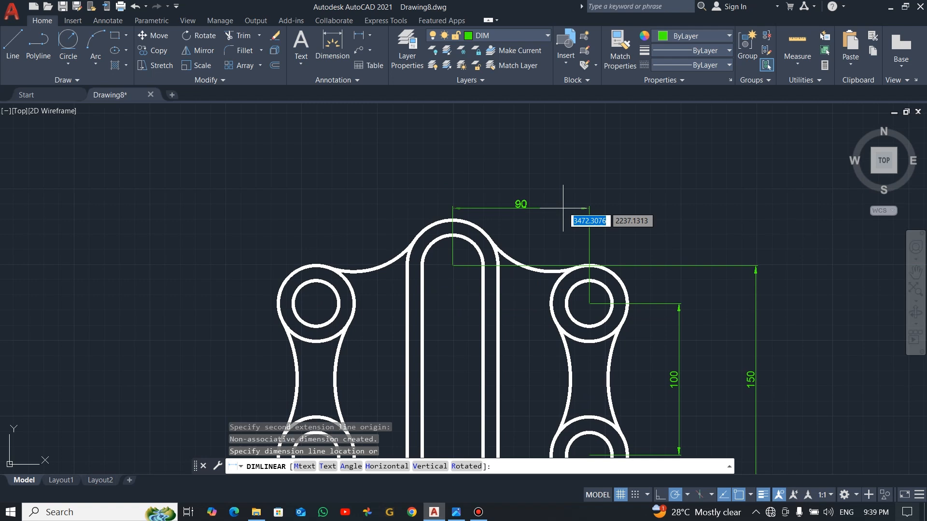
click(565, 177)
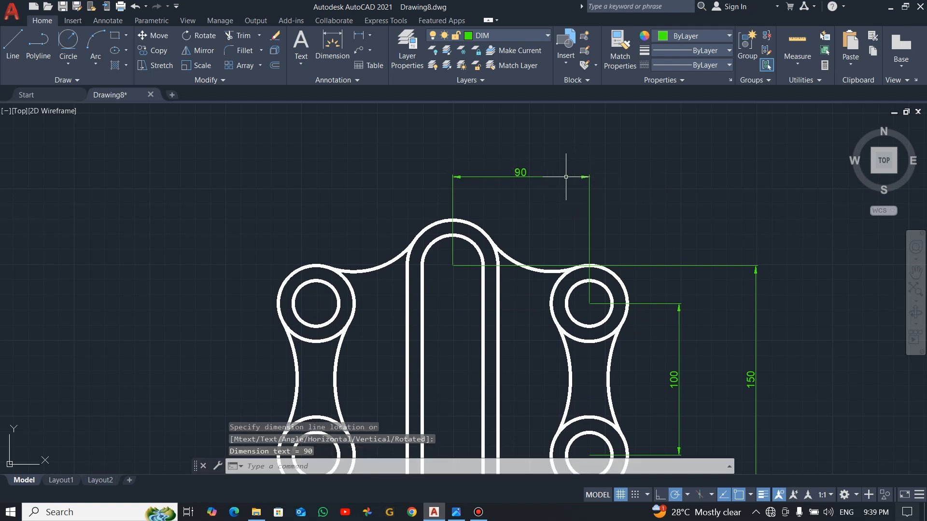
Dimension the horizontal distance from the slot's upper arc centre to the upper left circle's centre, in line with the right-hand dimension
click(358, 35)
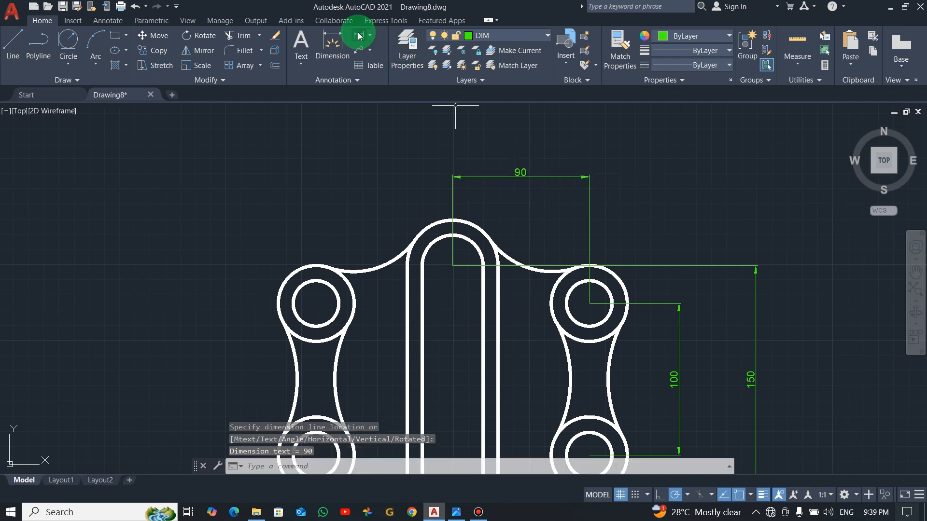
click(453, 265)
click(317, 304)
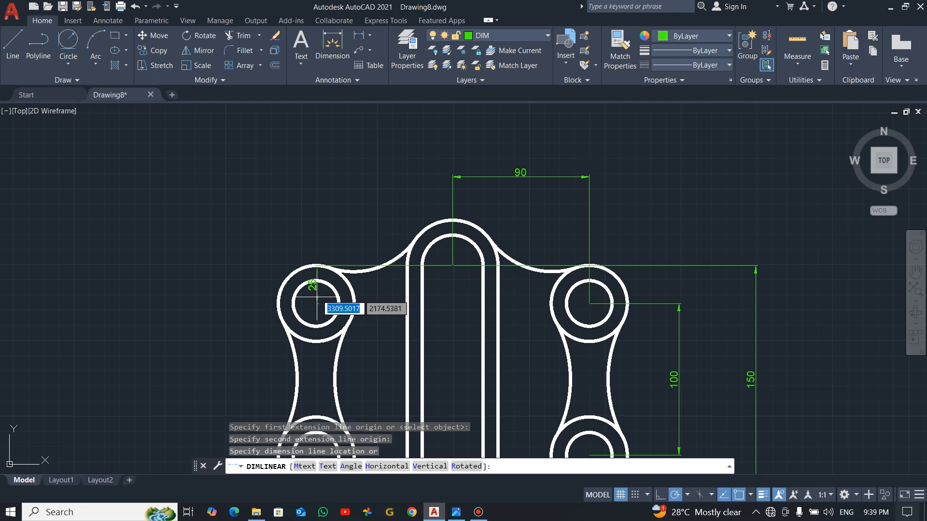
click(372, 177)
Add radius dimensions to the left link's outer concave arc and to the concave arc joining the lower left circle to the slot, placed outside the outline
scroll(469, 355, down, 3)
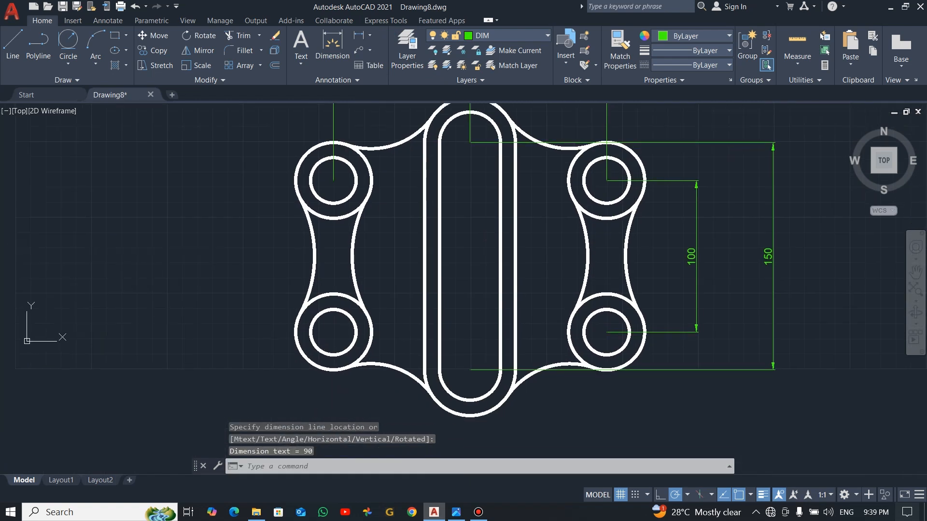
click(373, 36)
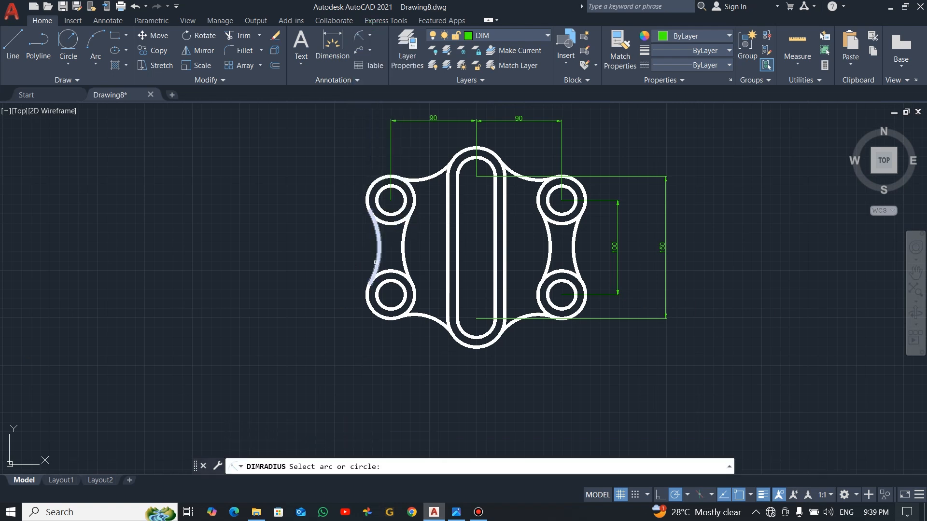
click(379, 243)
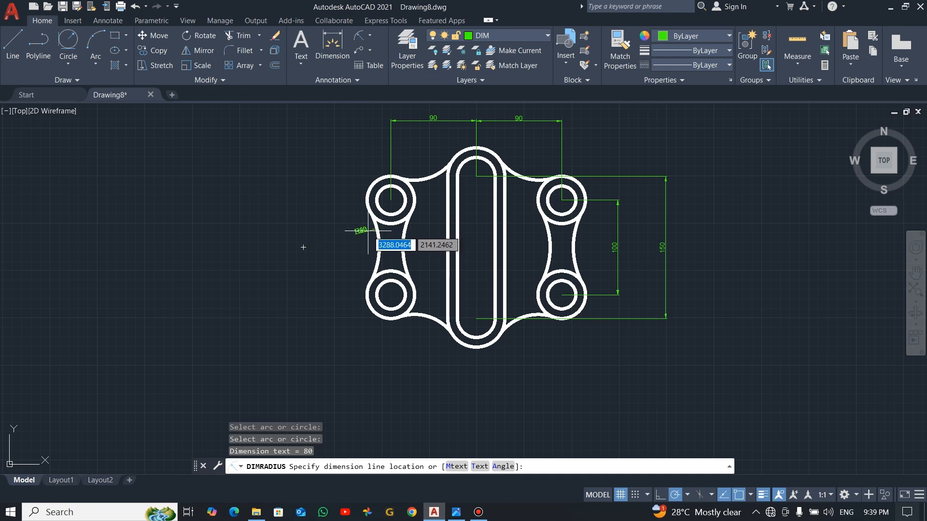
click(351, 241)
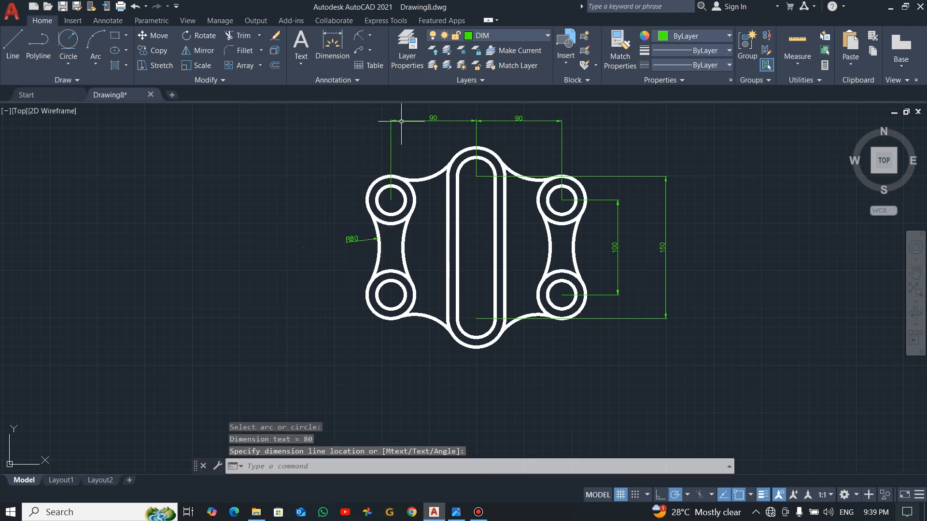
click(357, 35)
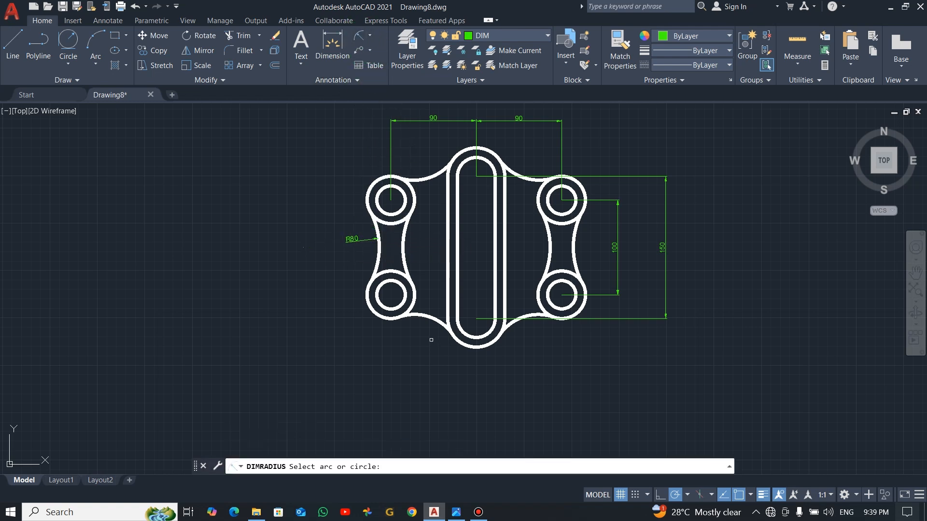
click(419, 316)
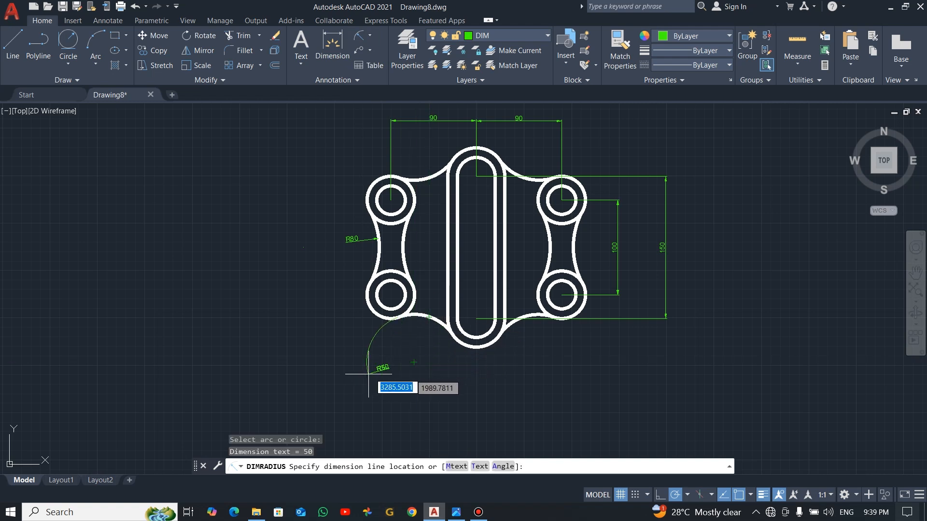
click(427, 333)
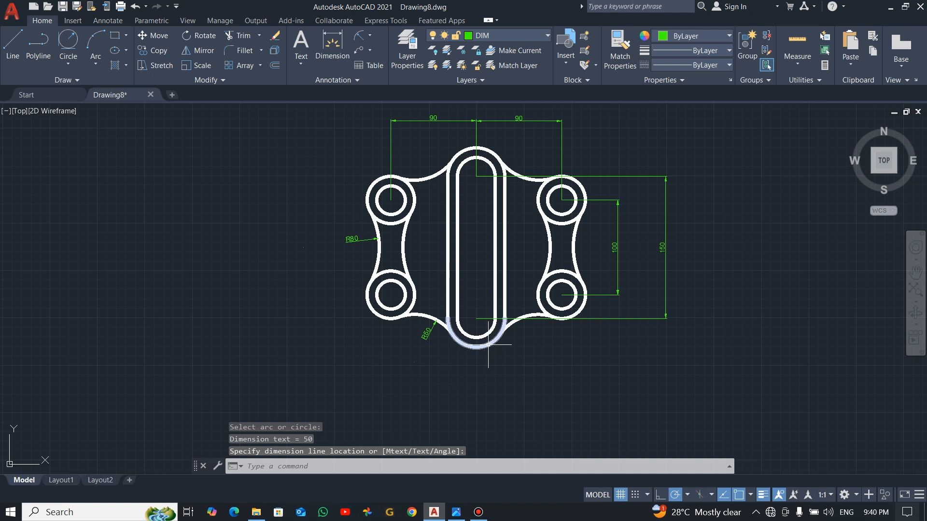
Add diameter dimensions to the outer and inner lower left circles, with both texts placed outside the outline below and left of the circles
click(367, 36)
click(388, 178)
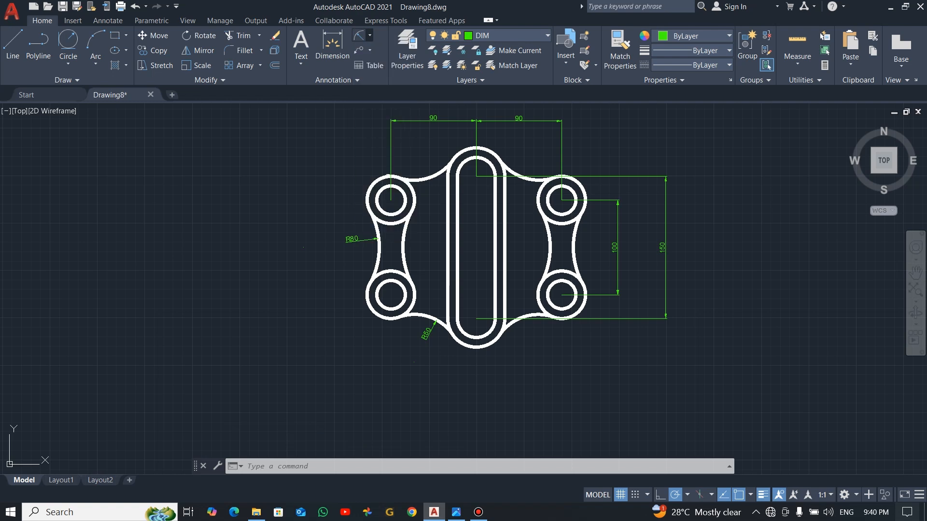
click(373, 311)
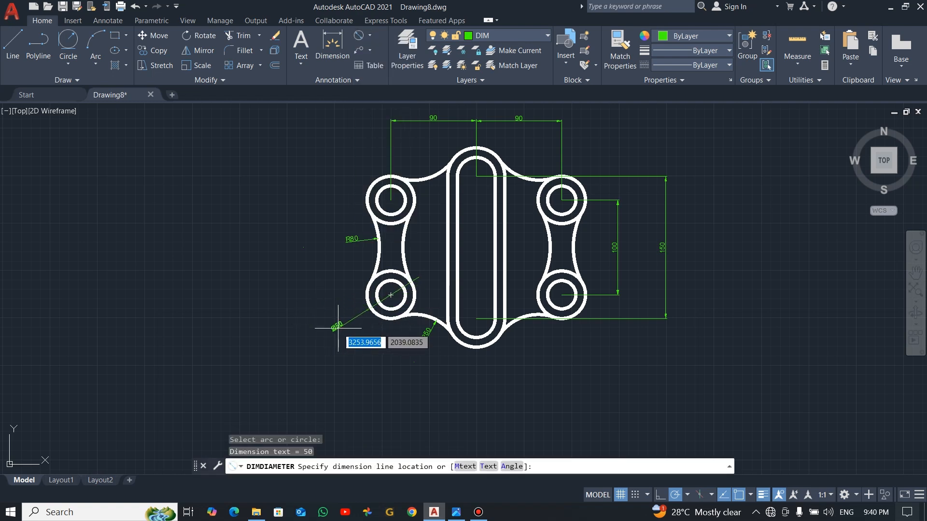
click(337, 326)
click(364, 41)
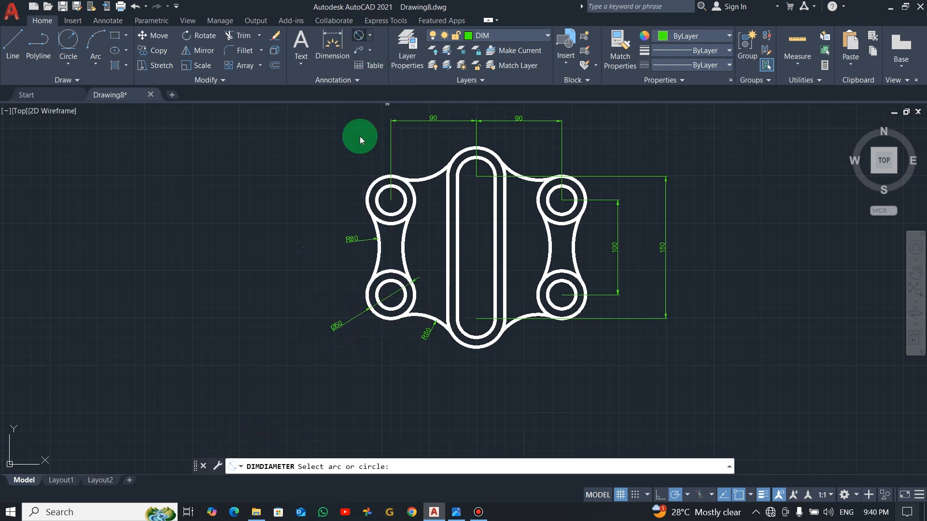
click(399, 288)
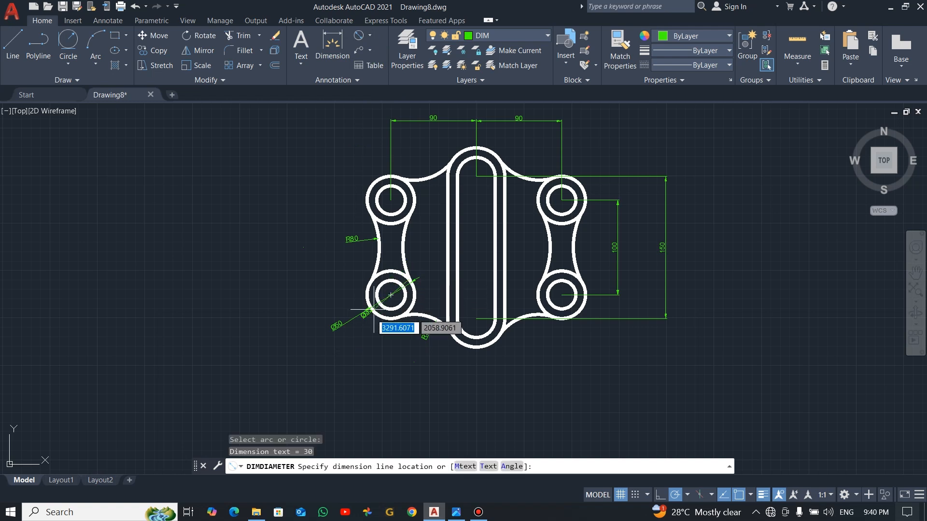
click(350, 343)
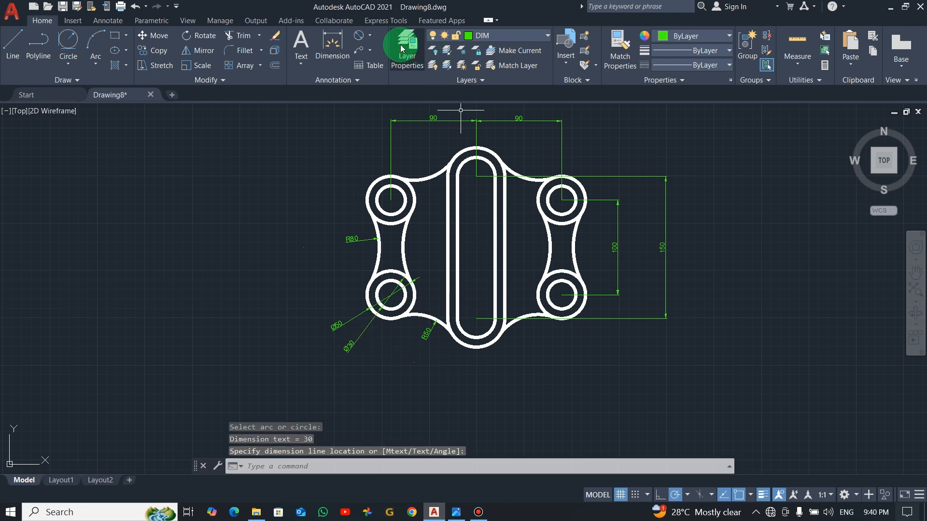
Add a vertical linear dimension from the slot's upper arc centre to the upper right circle's centre
click(369, 35)
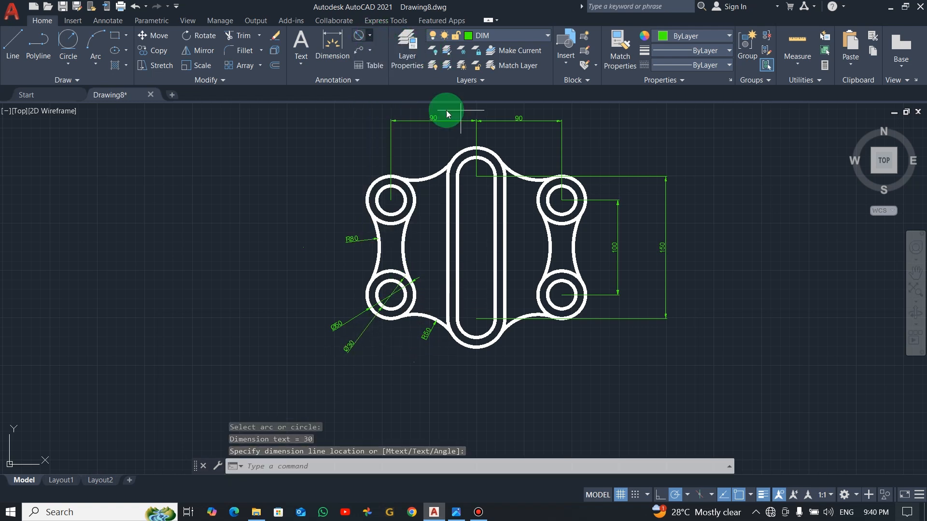
click(476, 176)
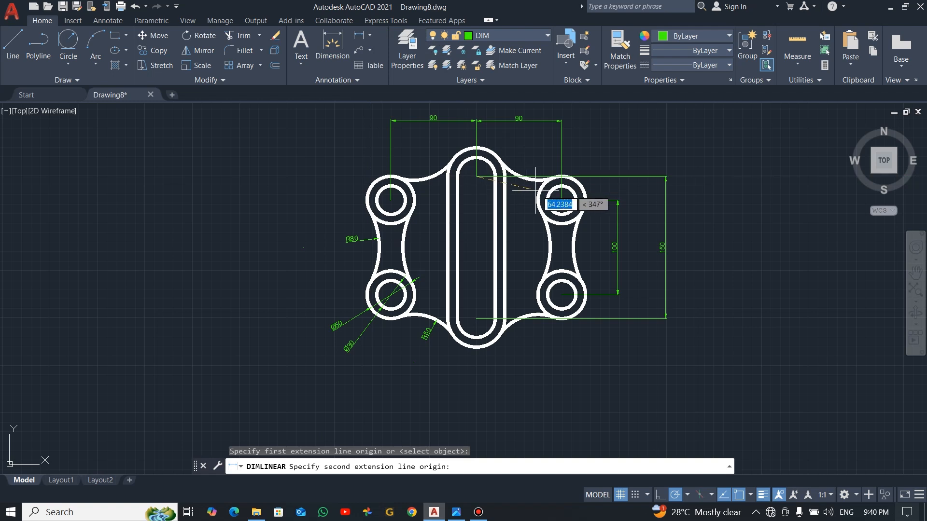
click(562, 200)
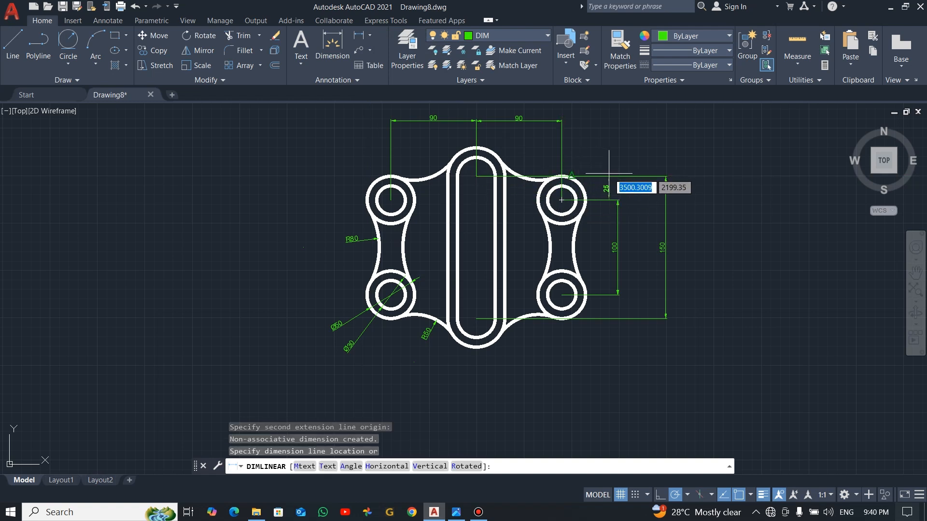
click(613, 173)
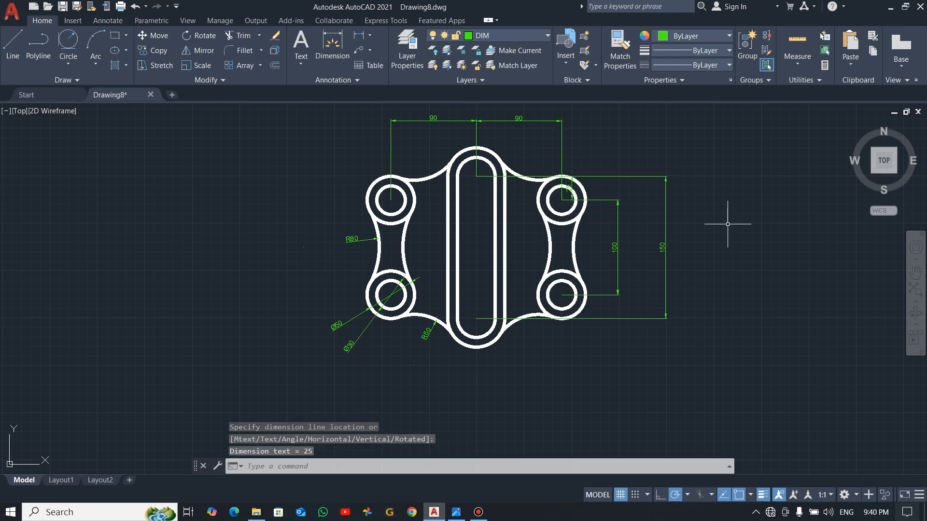
Move the vertical dimension at the upper right circle outward, in line with the centre-distance dimension of the two right-hand circles
click(575, 187)
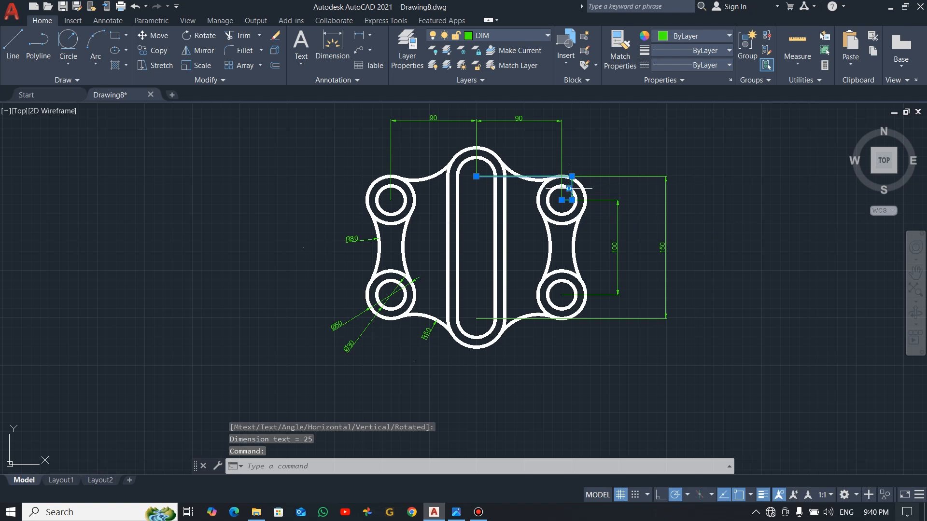
click(569, 188)
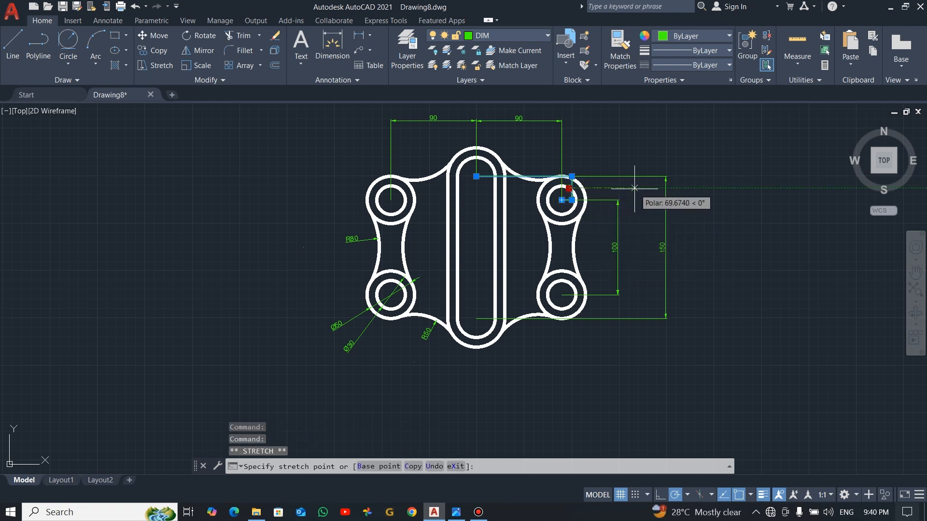
click(619, 188)
mouse_move(619, 188)
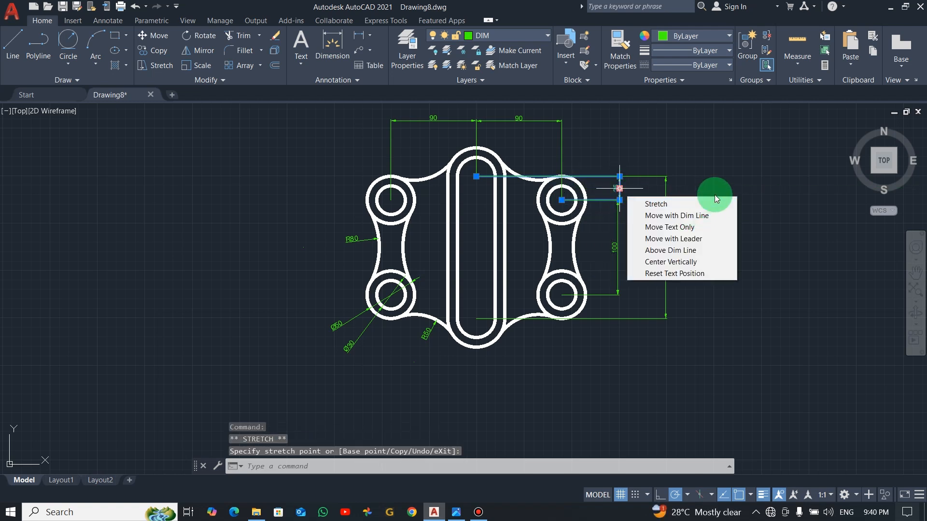
key(Escape)
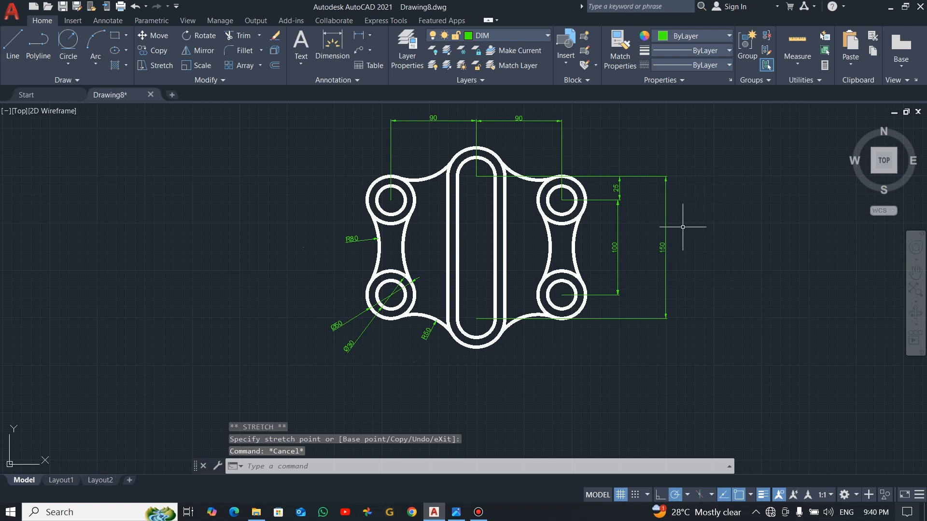
Switch to the reference image MCHPg5F_d.jpeg, compare its dimensions, and return to the AutoCAD drawing to review the dimensioned plate
key(alt+Tab)
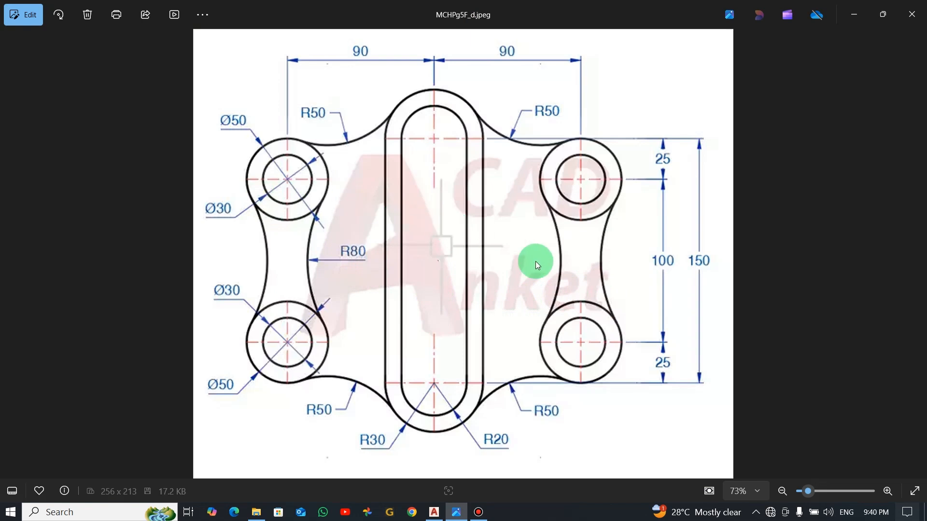
key(alt+Tab)
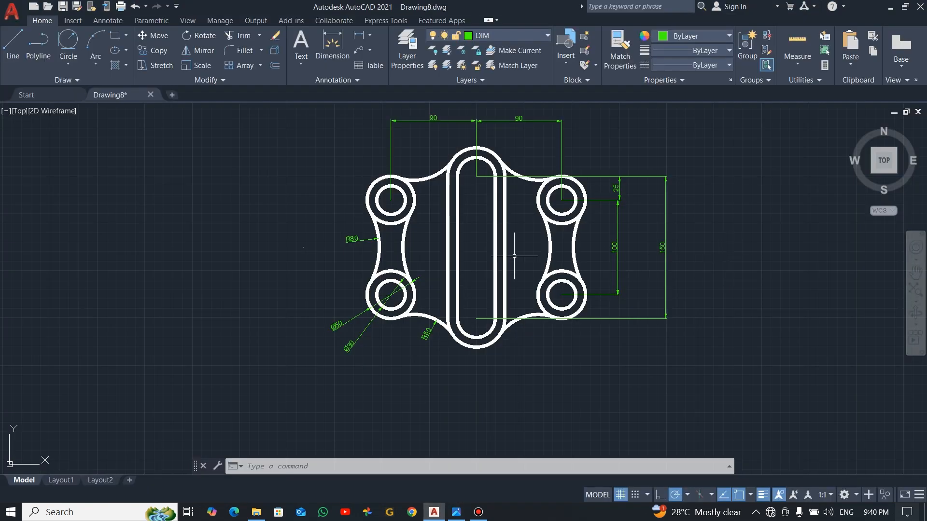
scroll(401, 224, up, 2)
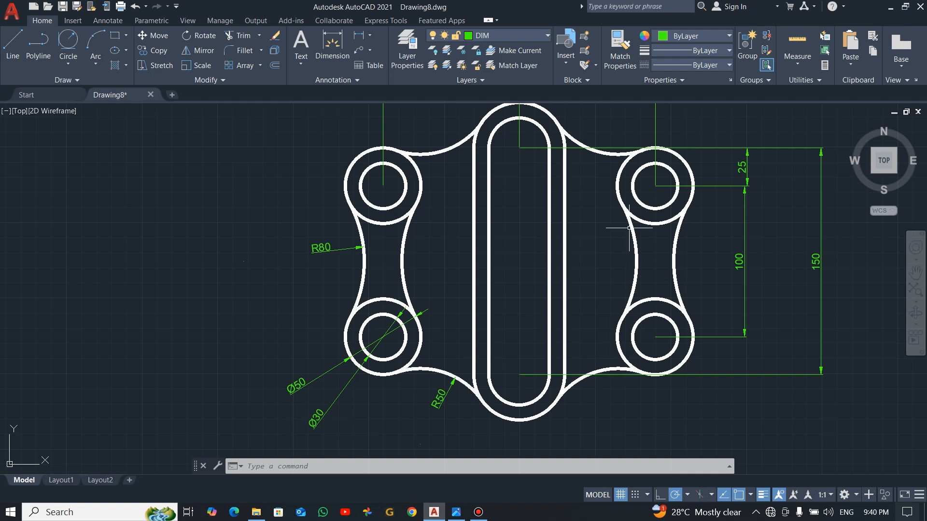
scroll(544, 214, down, 2)
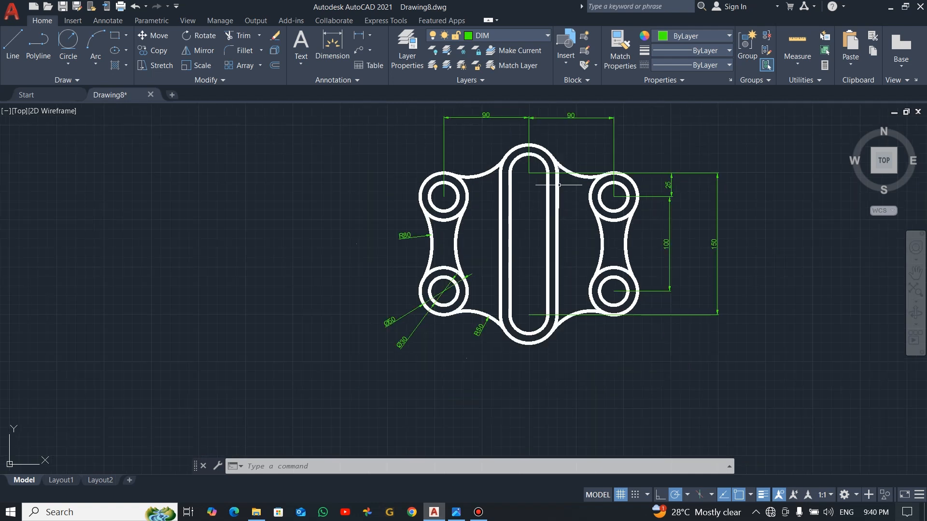
middle_drag(576, 213, 516, 223)
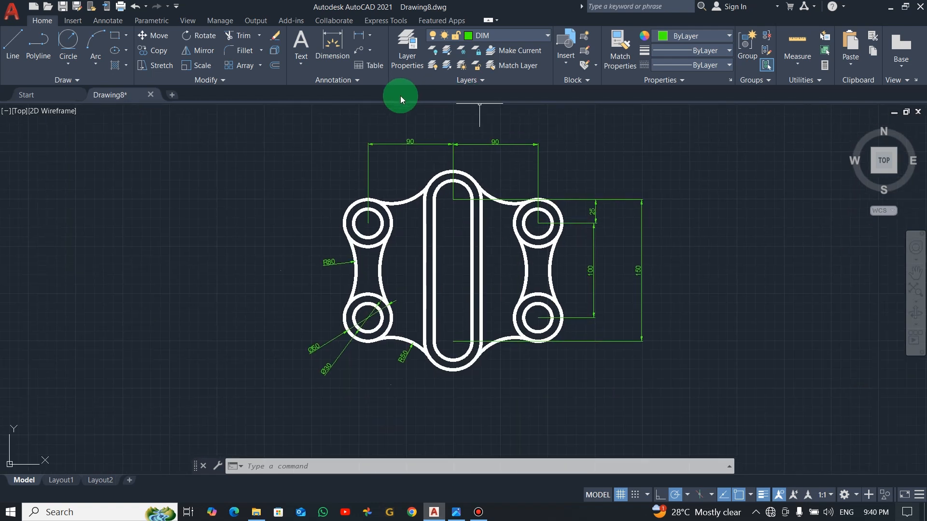
Open the ISO-25 dimension style for modification and set its arrow size to 6
click(363, 81)
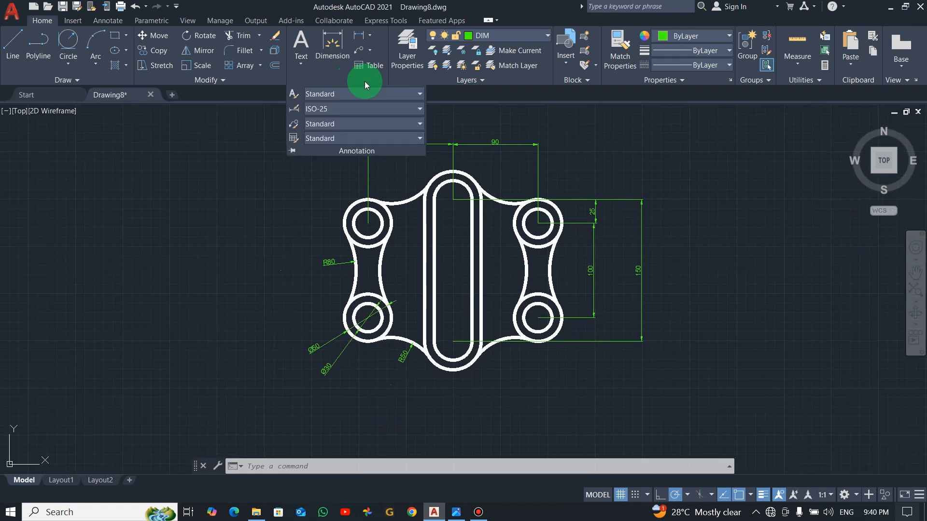
click(418, 110)
click(362, 240)
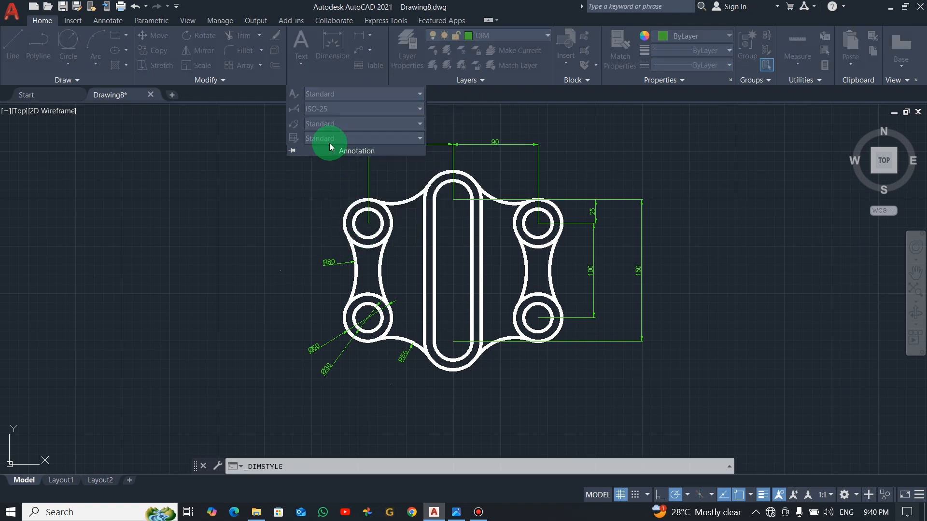
click(594, 231)
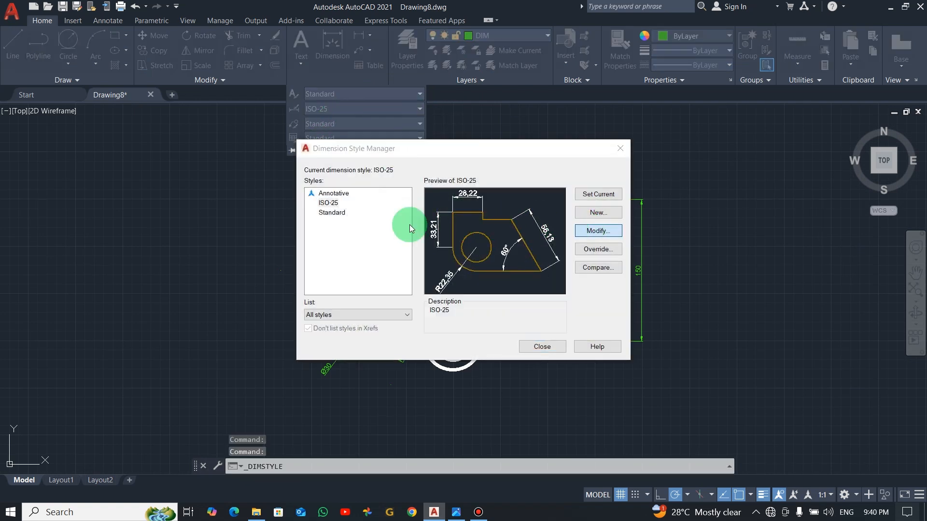
click(140, 164)
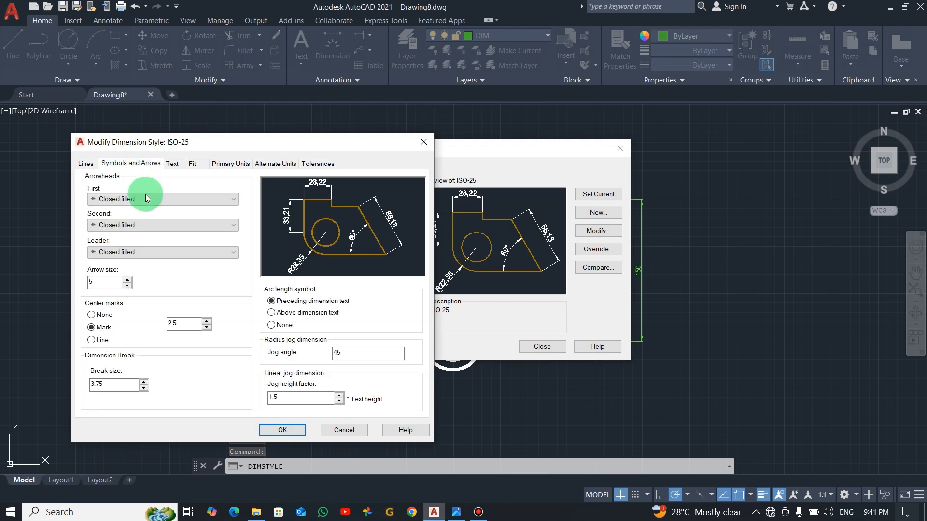
double_click(104, 284)
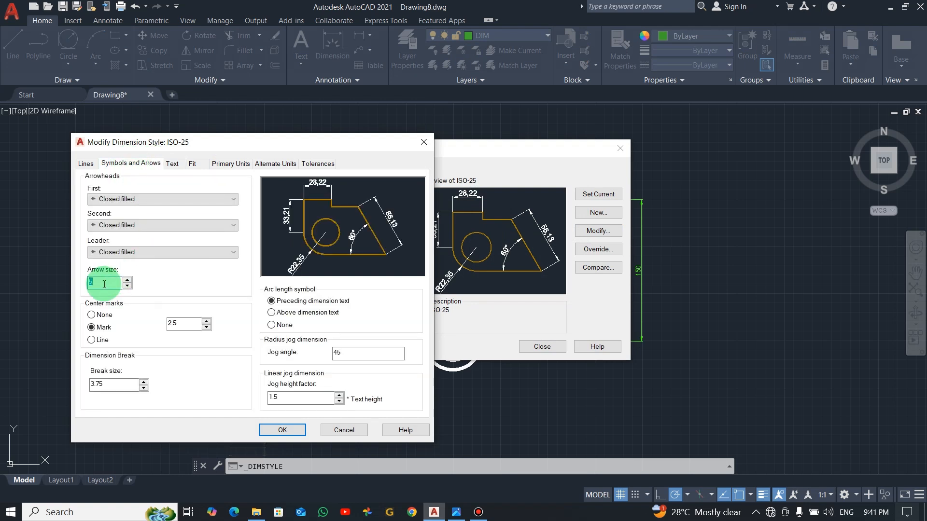
text(6)
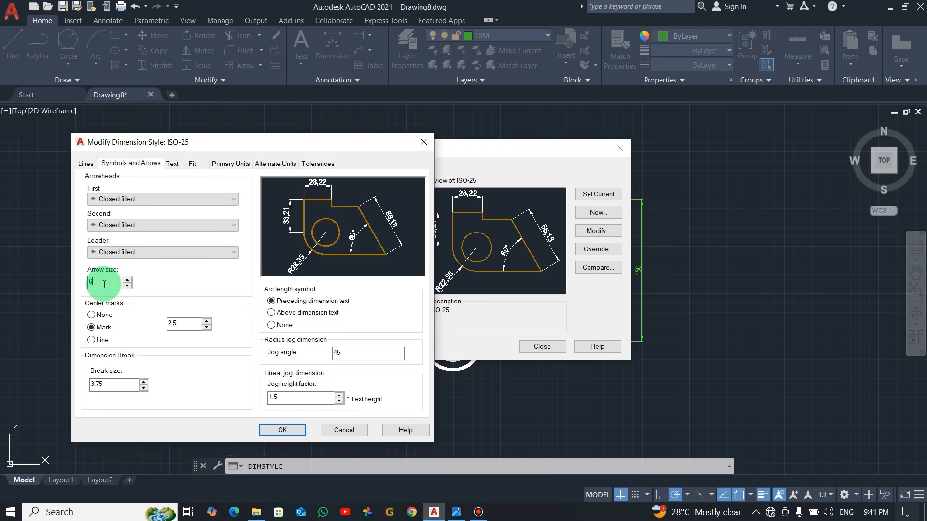
Set the ISO-25 text height to 6, apply the style changes and fit the whole drawing in view
click(173, 164)
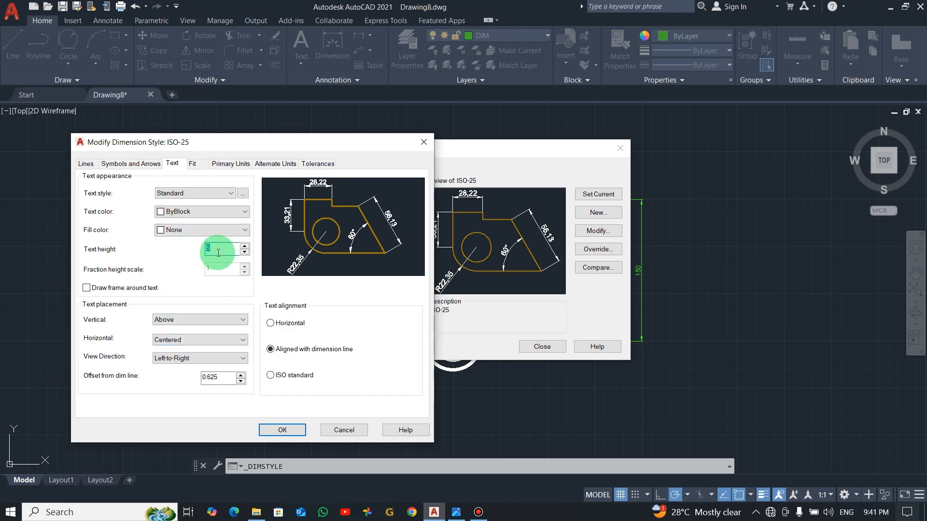
text(6)
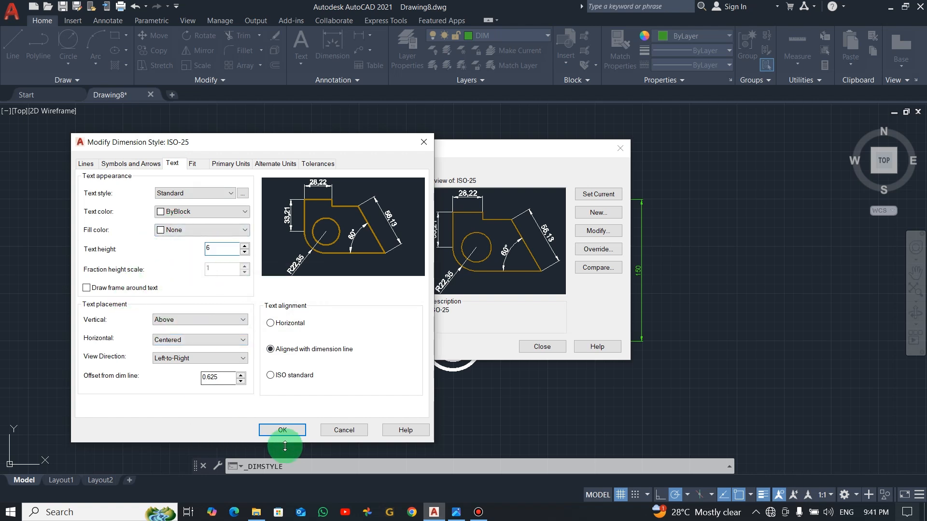
click(286, 430)
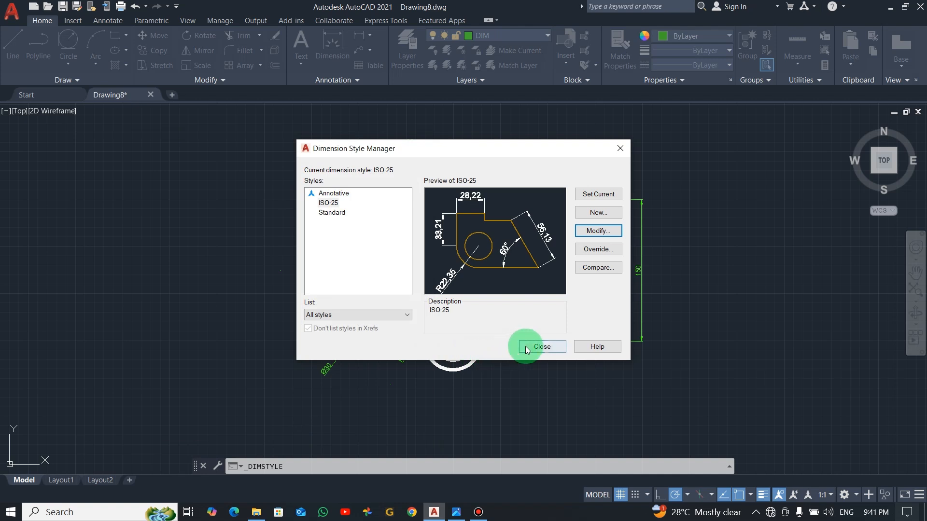
click(525, 346)
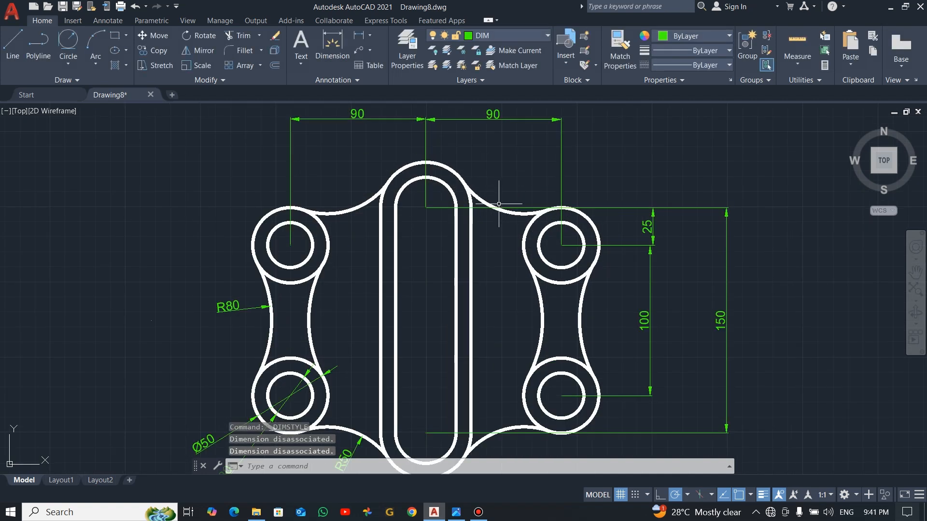
scroll(497, 235, down, 1)
middle_click(452, 267)
middle_click(451, 267)
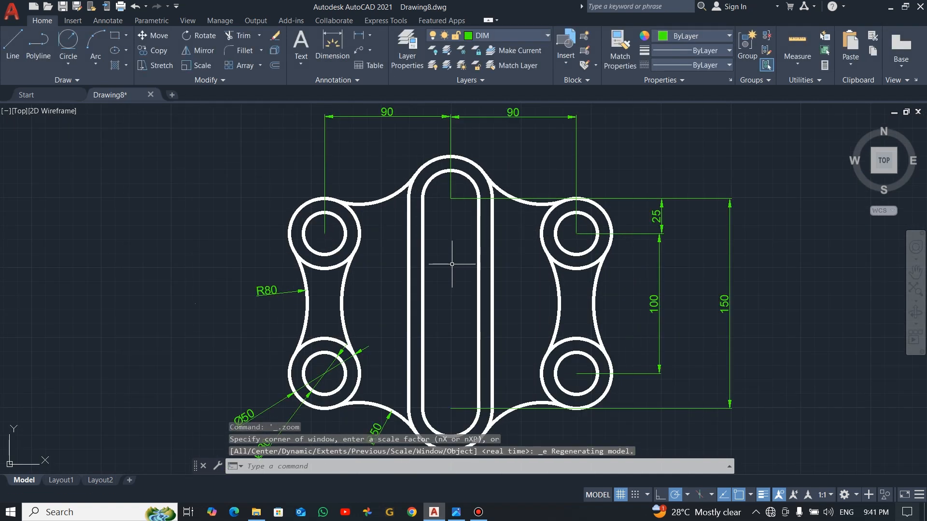